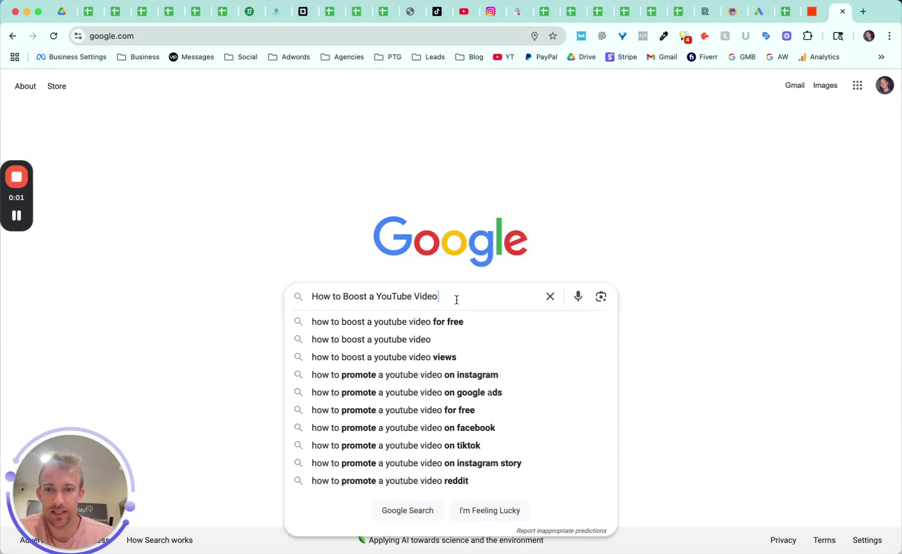
# Run a Google search for how to boost a YouTube video.
pyautogui.tripleClick(455, 299)
pyautogui.click(634, 254)
pyautogui.click(454, 306)
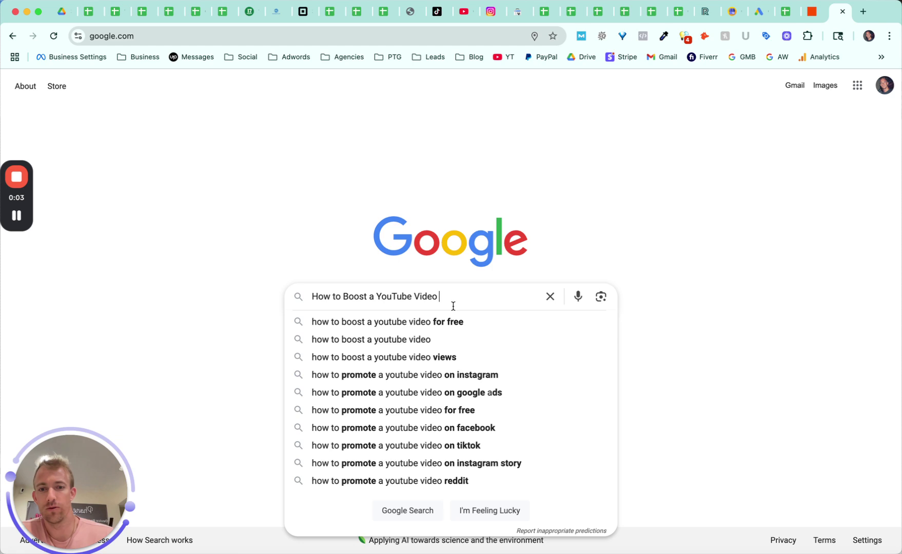
pyautogui.press('Return')
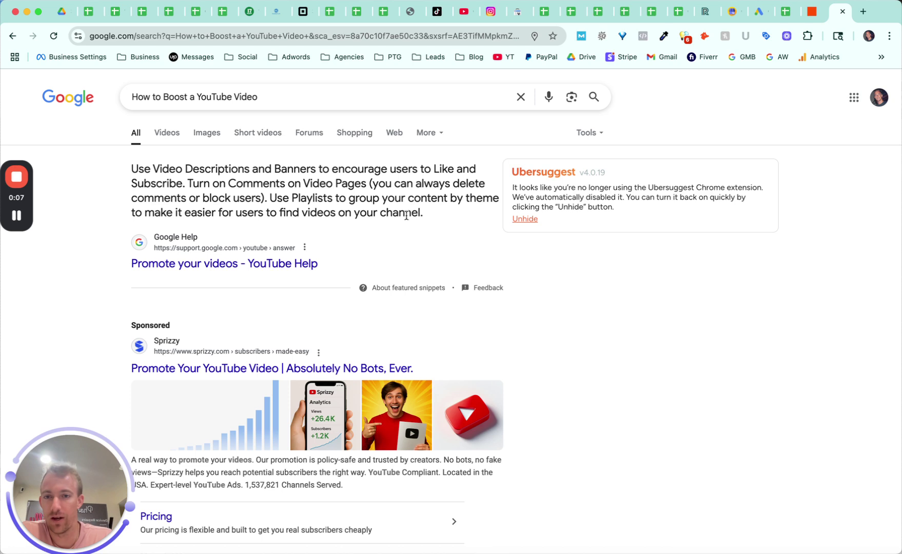
# Scroll the results and expand the 'How to boost views on a YouTube video?' question.
pyautogui.scroll(-1, 406, 215)
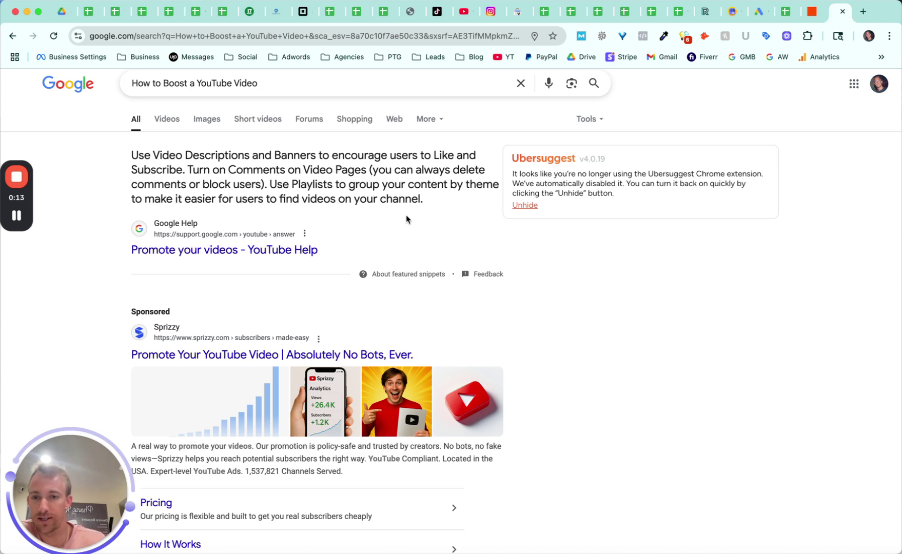
pyautogui.scroll(-1, 406, 219)
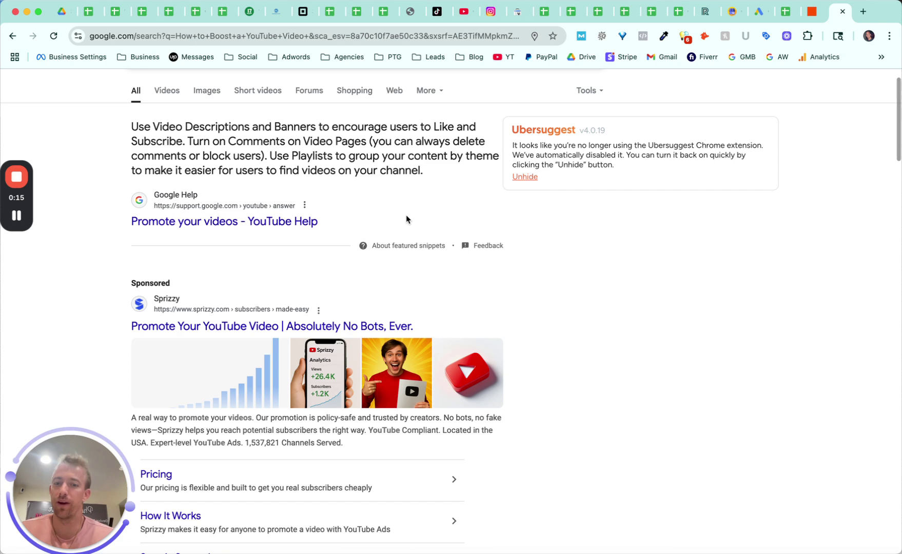
pyautogui.scroll(-2, 407, 219)
pyautogui.scroll(1, 406, 219)
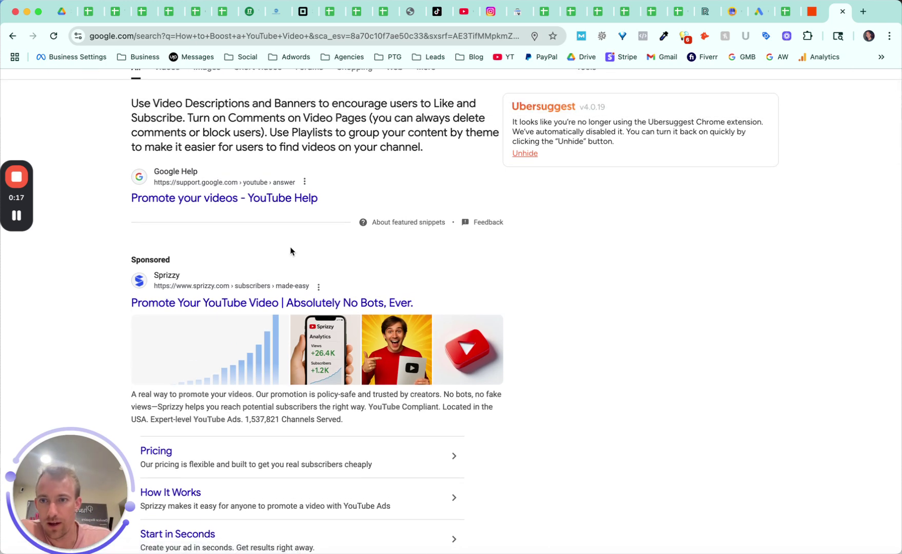
pyautogui.scroll(-10, 291, 251)
pyautogui.scroll(-5, 291, 251)
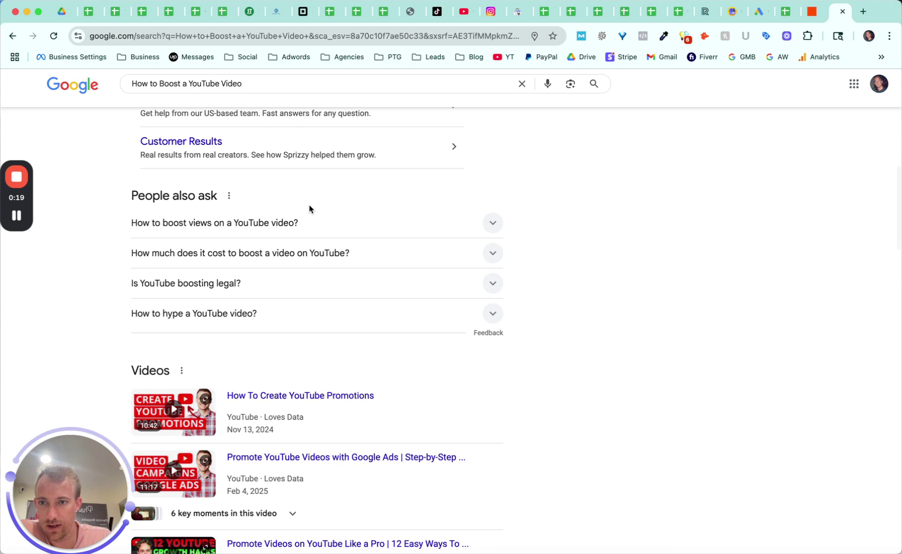
pyautogui.click(297, 220)
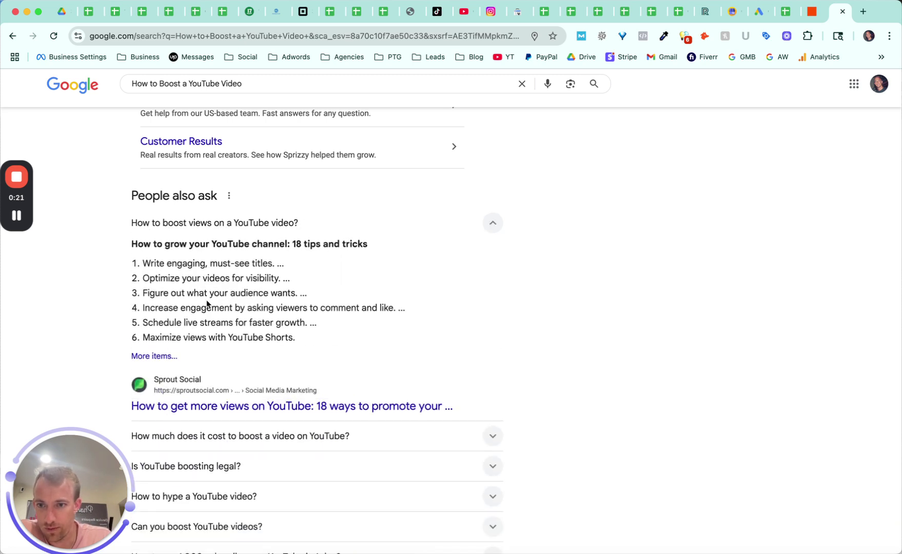
# Go to youtube.com in a new tab and launch YouTube Studio from the account menu.
pyautogui.click(864, 16)
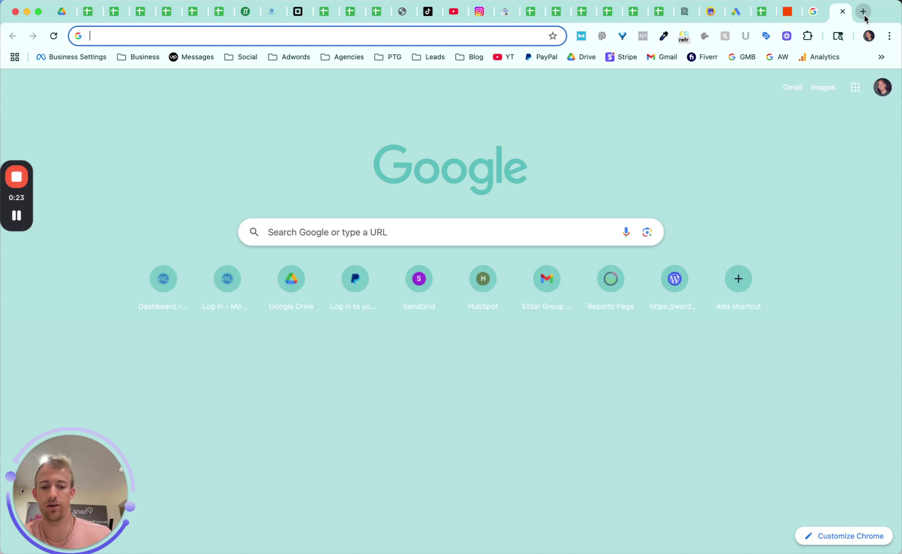
pyautogui.write('yo')
pyautogui.press('Return')
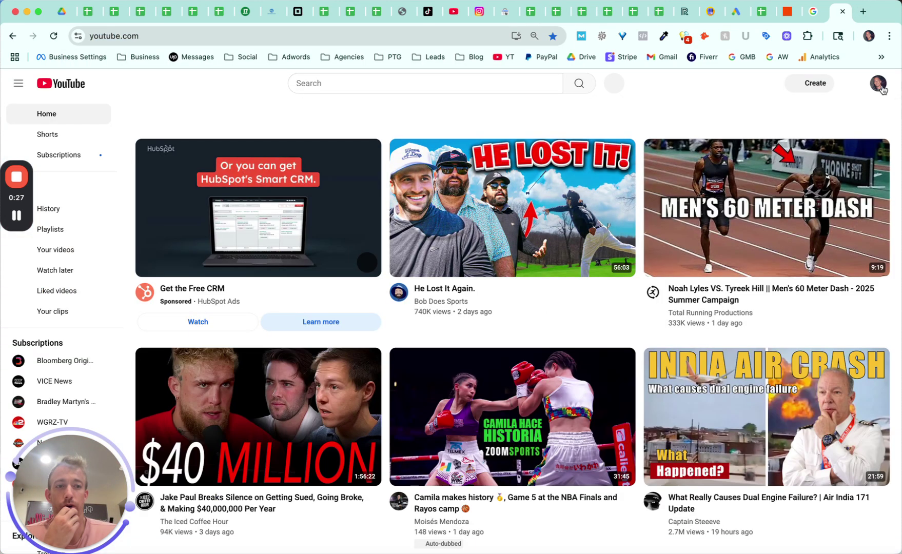
pyautogui.click(880, 84)
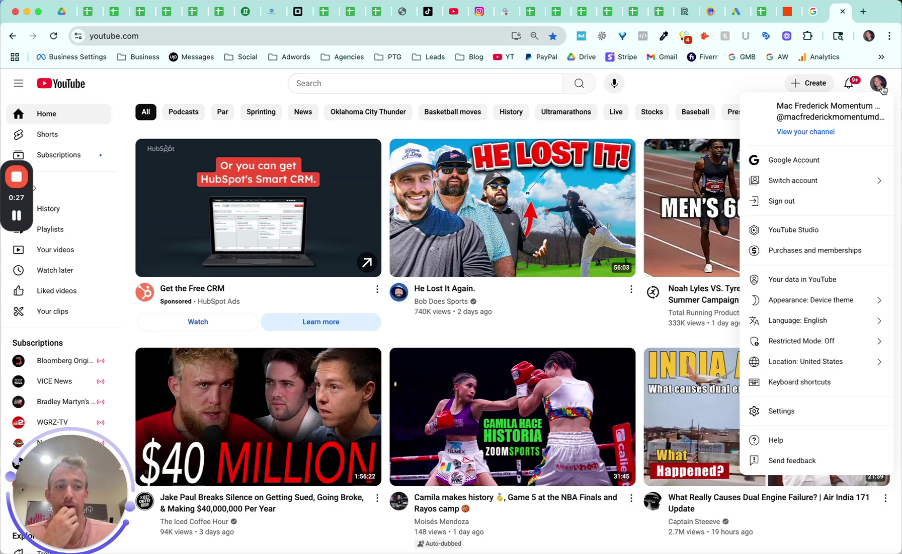
pyautogui.click(805, 230)
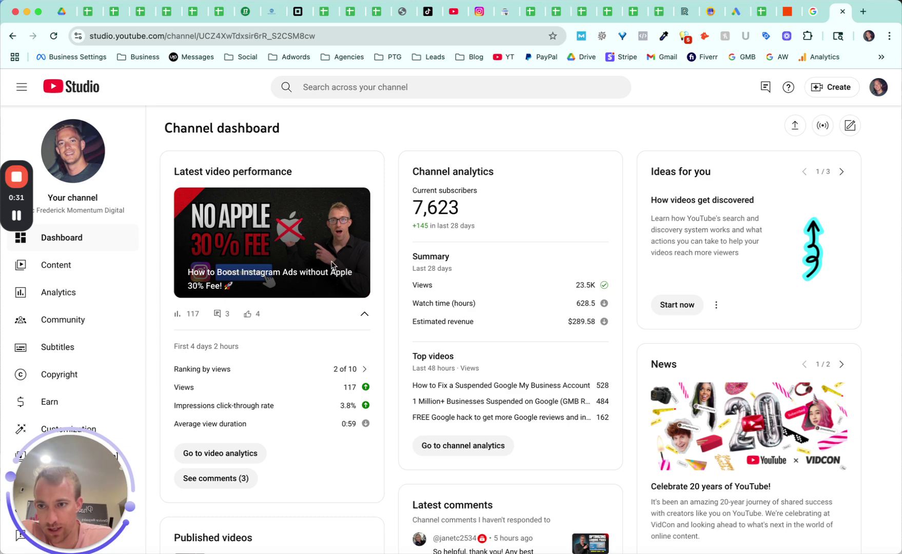
pyautogui.moveTo(55, 487); pyautogui.dragTo(826, 490)
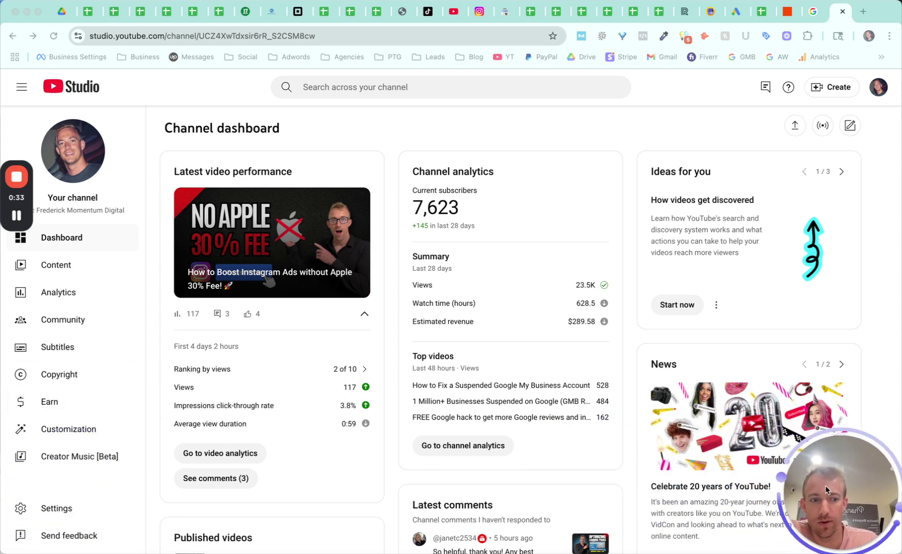
pyautogui.click(533, 382)
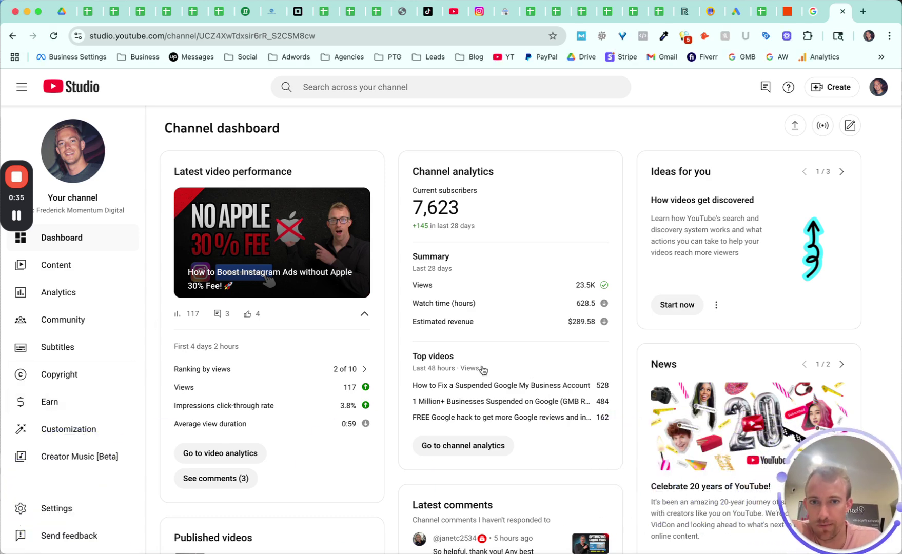
# Go to Content and view the Promotions tab with its two active promotions.
pyautogui.click(58, 266)
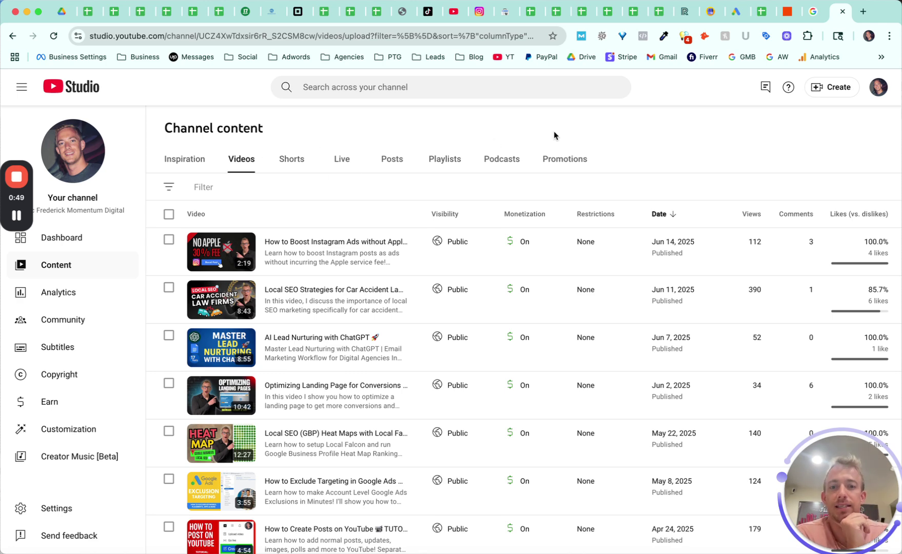
pyautogui.click(568, 159)
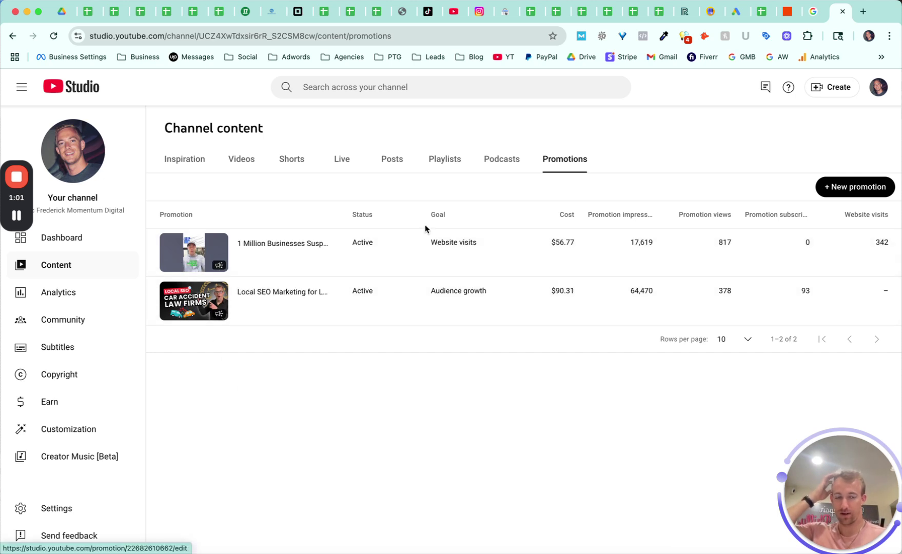
# Start a new promotion with the audience growth goal and select the Marketing for Kitchen Remodeling video.
pyautogui.click(860, 189)
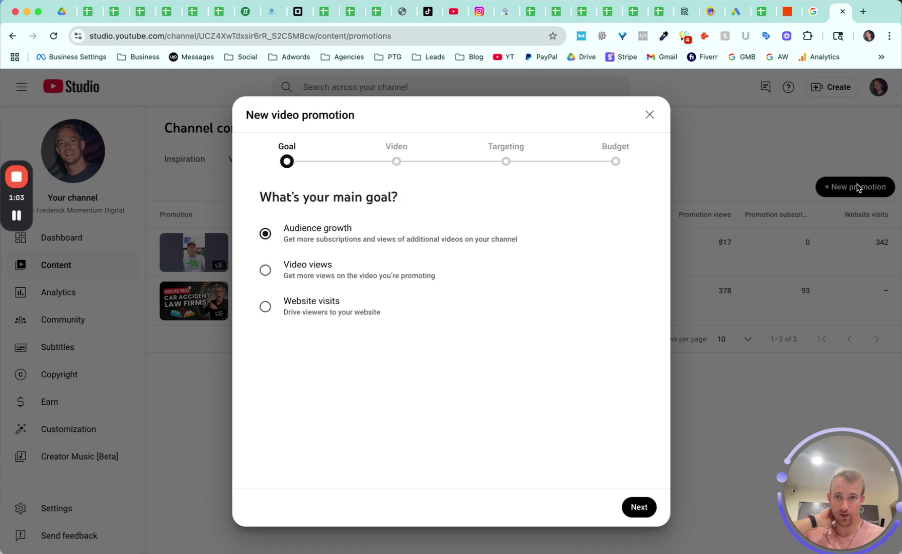
pyautogui.click(326, 269)
pyautogui.click(311, 313)
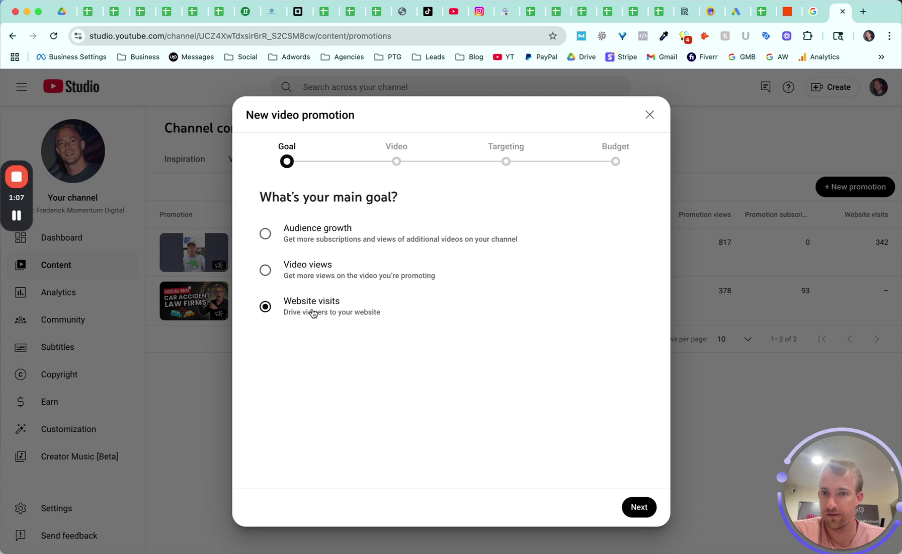
pyautogui.click(316, 234)
pyautogui.click(652, 503)
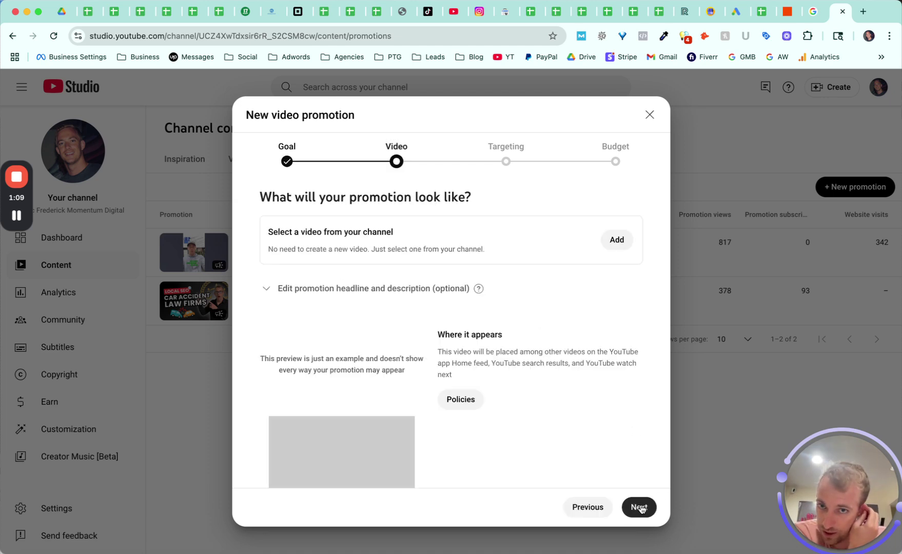
pyautogui.click(618, 241)
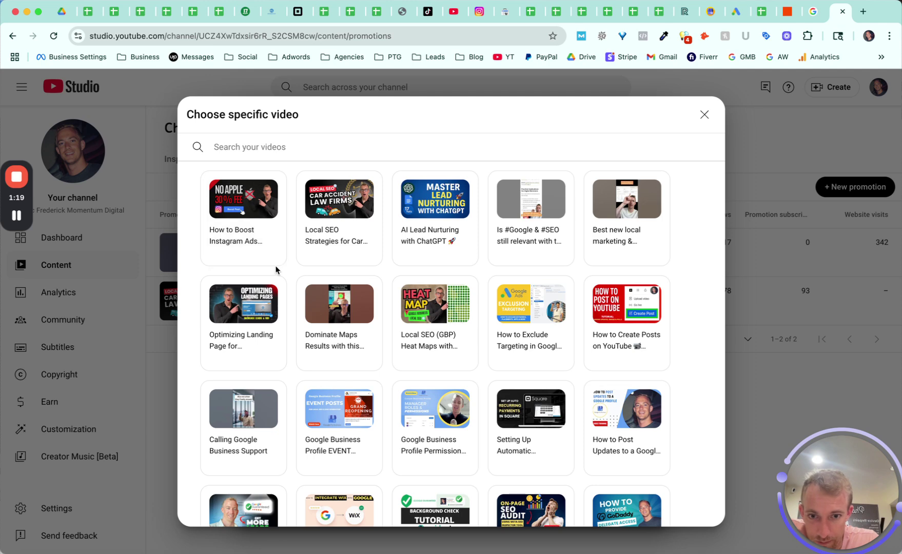
pyautogui.scroll(-5, 434, 304)
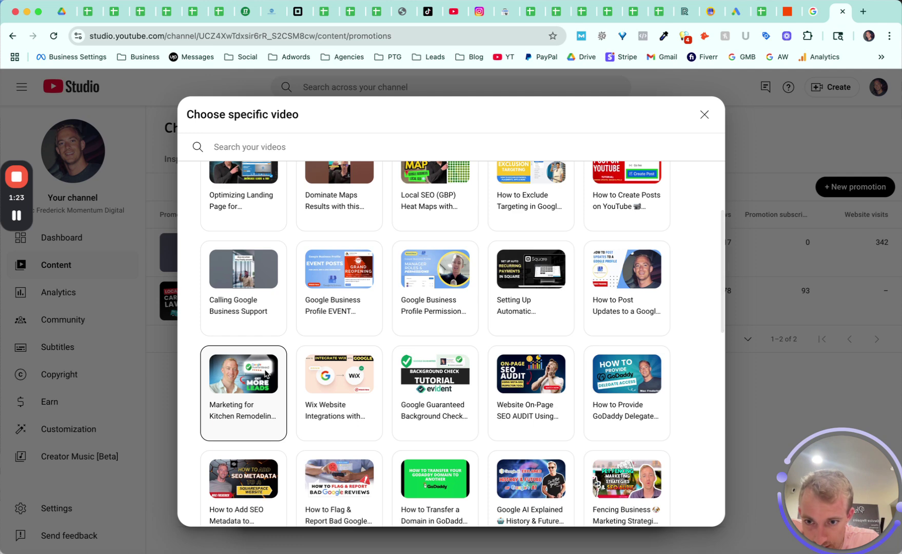
pyautogui.click(264, 370)
# Review the promoted video's title and reveal the promotion headline and description fields.
pyautogui.scroll(-3, 490, 352)
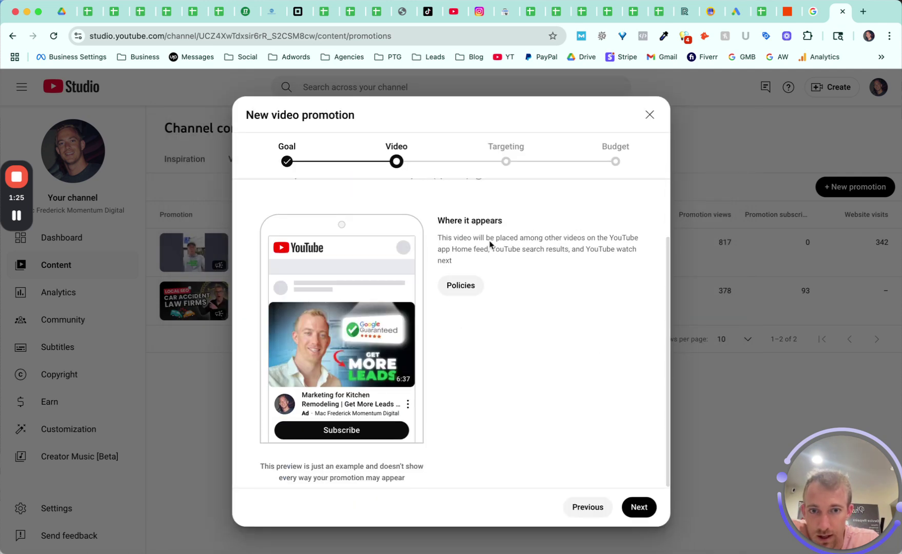
pyautogui.scroll(3, 487, 230)
pyautogui.tripleClick(419, 247)
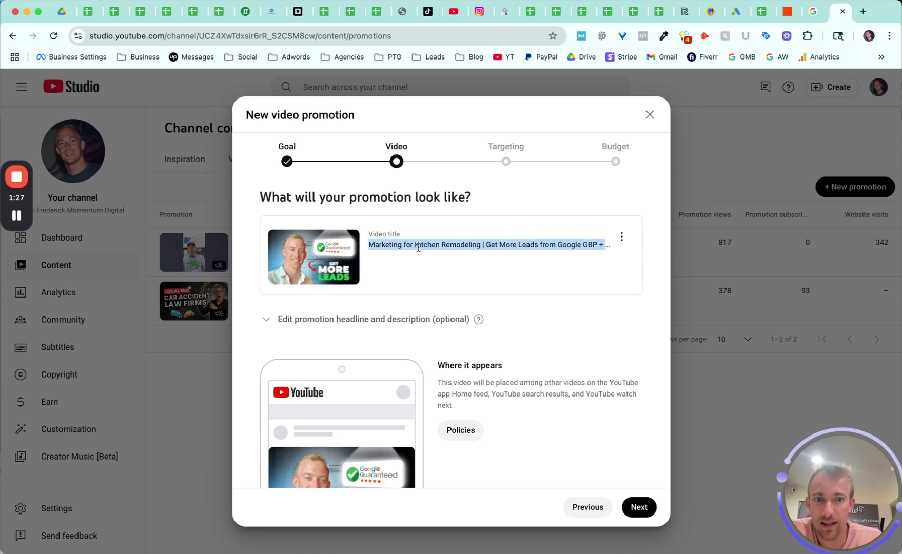
pyautogui.click(459, 278)
pyautogui.scroll(-3, 460, 280)
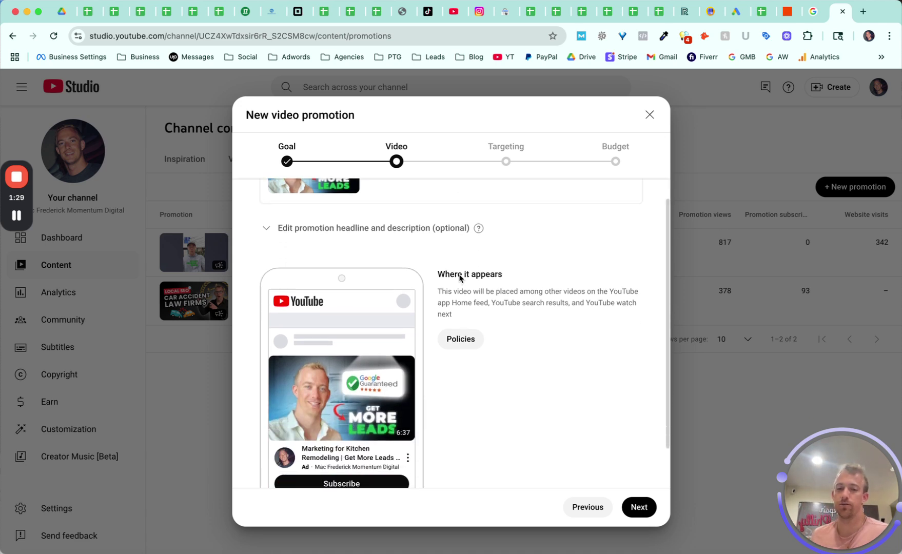
pyautogui.scroll(1, 355, 241)
pyautogui.click(354, 237)
pyautogui.scroll(3, 359, 239)
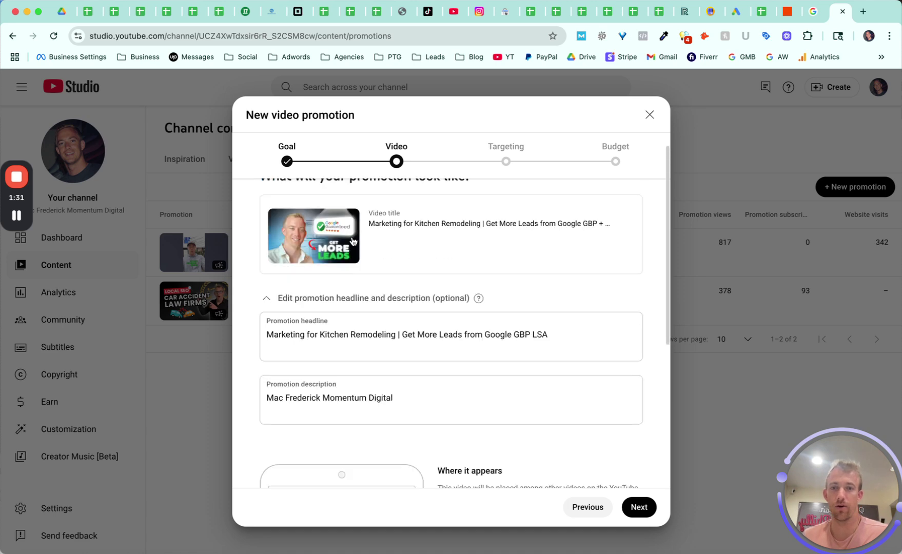
pyautogui.scroll(-1, 416, 265)
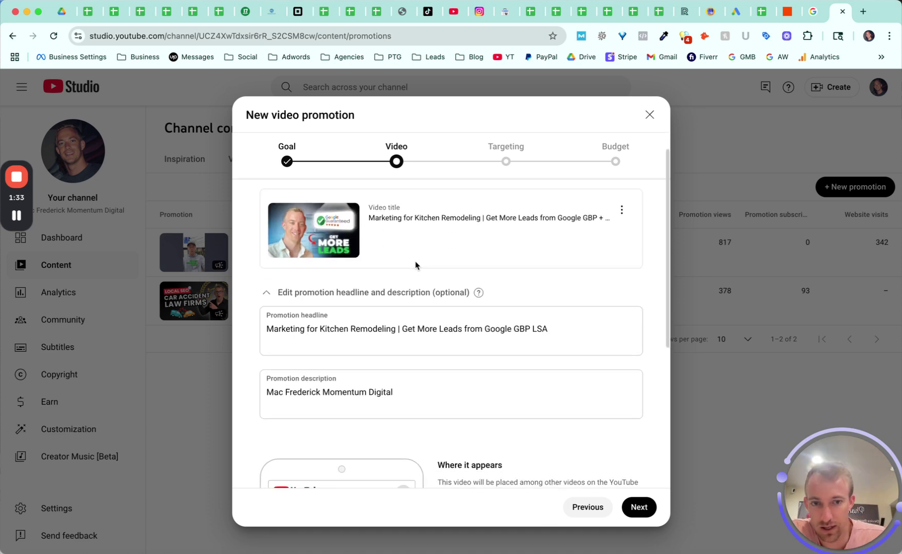
# Replace the description with 'Grow Your Kitchen Remodeling Business | Google SEO Expert Advice'.
pyautogui.click(384, 399)
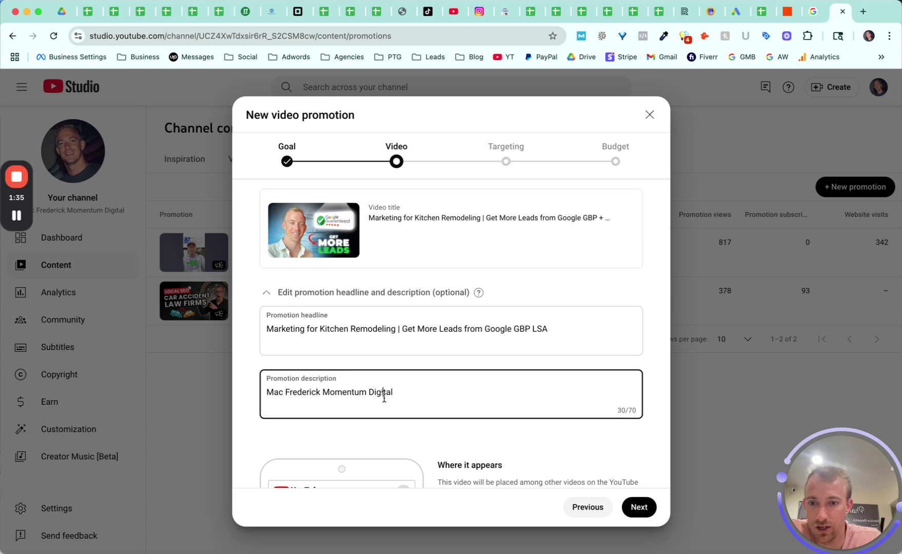
pyautogui.press('super+a')
pyautogui.write('G')
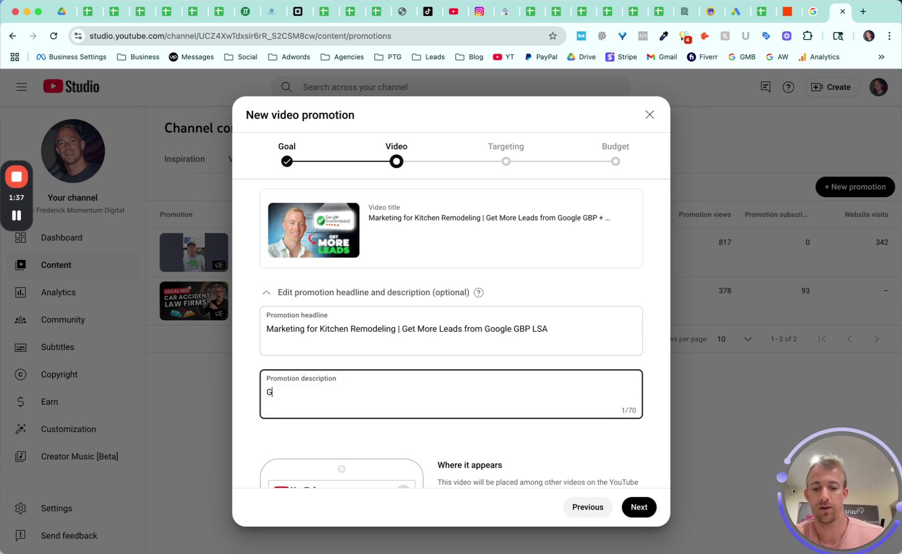
pyautogui.write('row Your Ki')
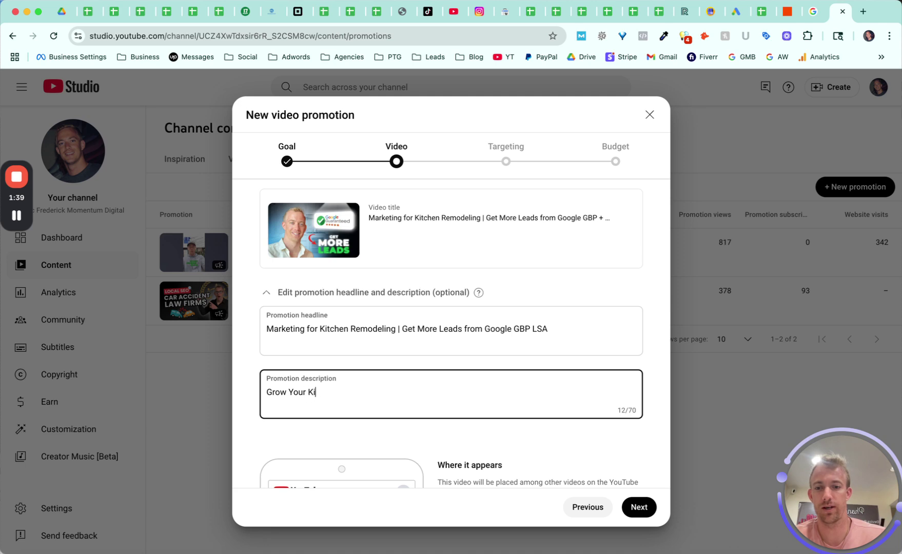
pyautogui.write('tchen Rem')
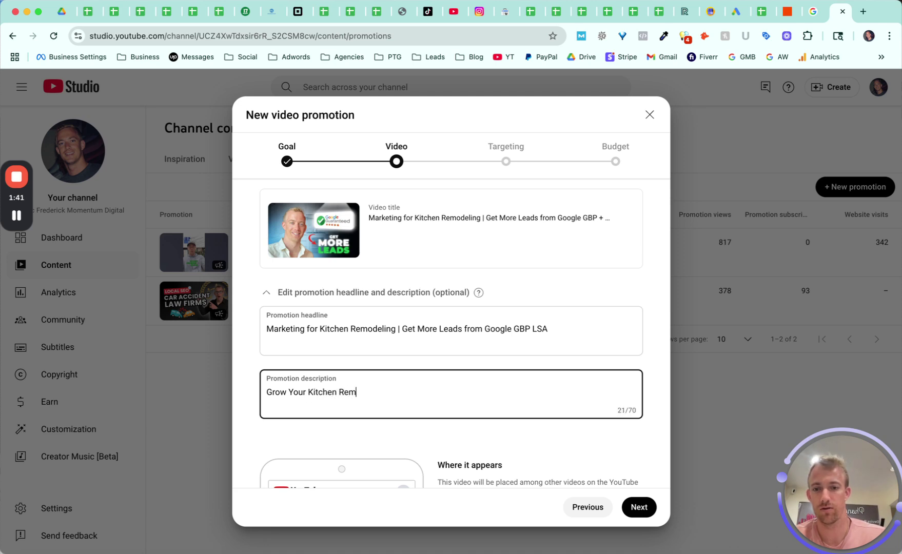
pyautogui.write('odeling ')
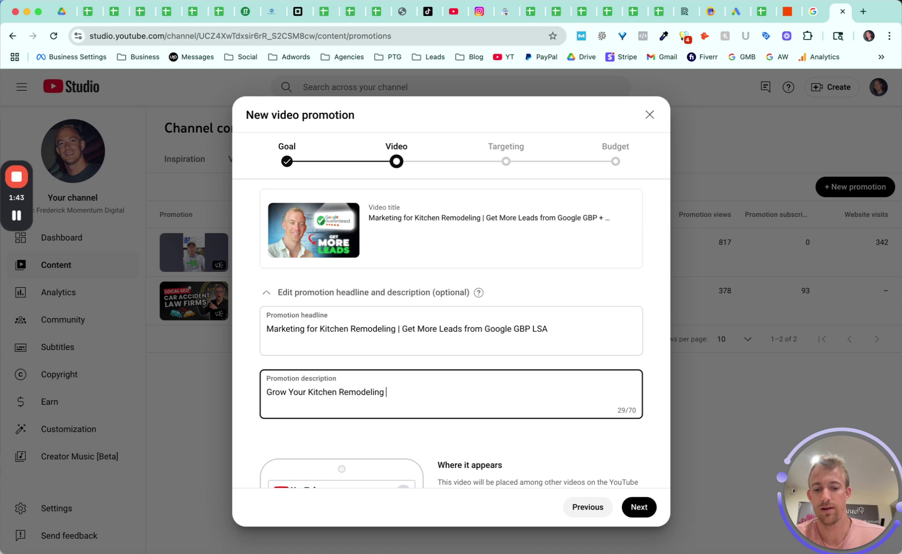
pyautogui.write('Business')
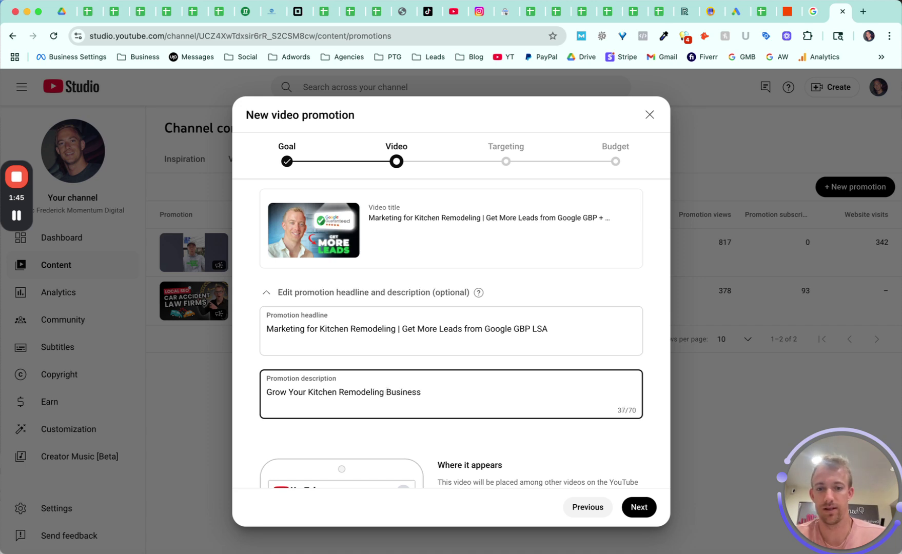
pyautogui.write('!')
pyautogui.press('BackSpace')
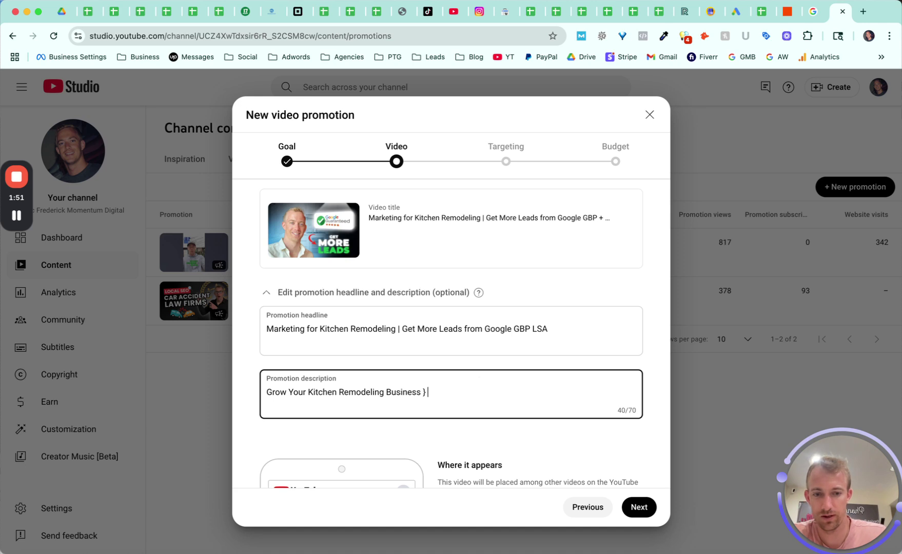
pyautogui.write('| Google SEO Expert Advice')
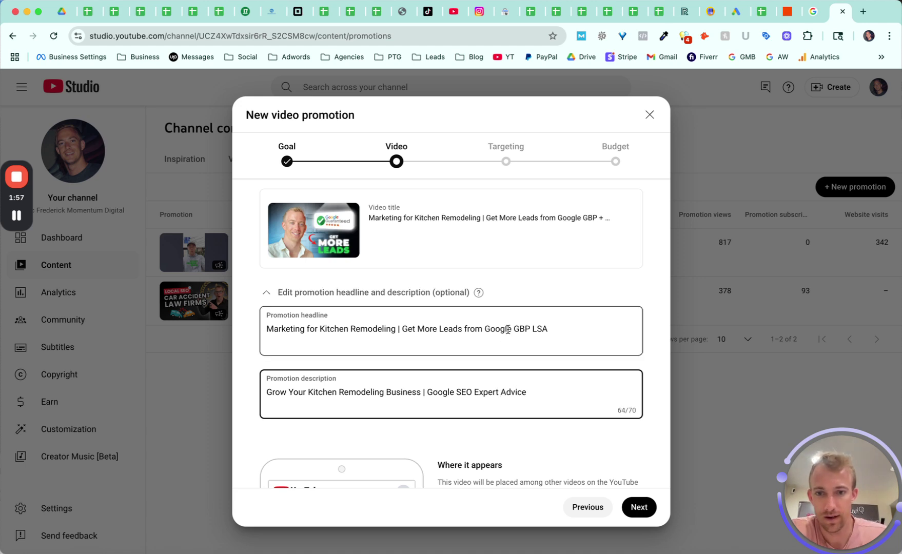
pyautogui.scroll(-3, 508, 331)
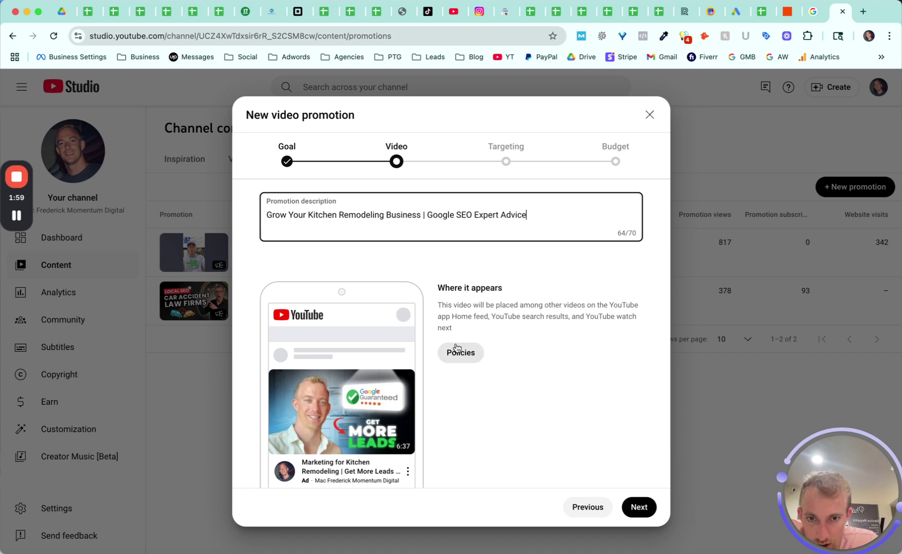
pyautogui.scroll(-2, 493, 315)
# Open the video ad policies, return to the Studio promotion, and advance to Targeting.
pyautogui.click(461, 310)
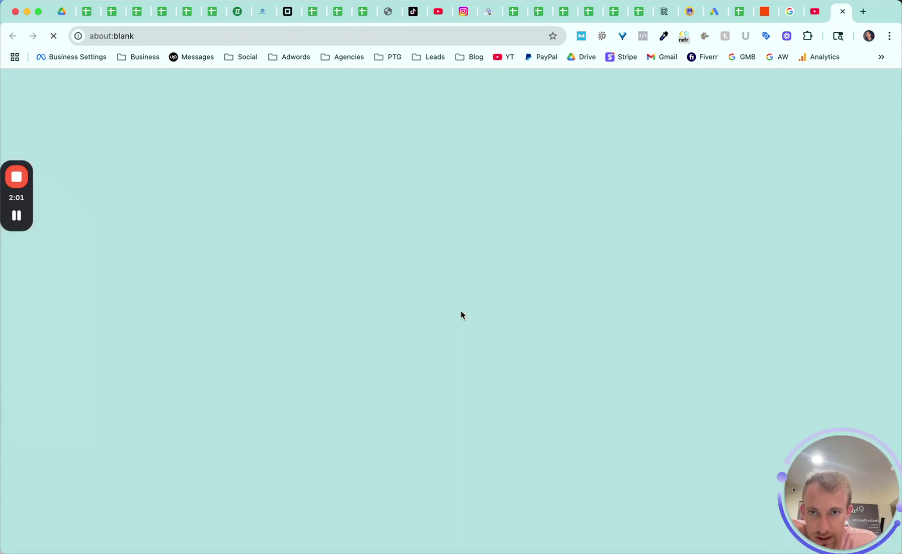
pyautogui.click(810, 16)
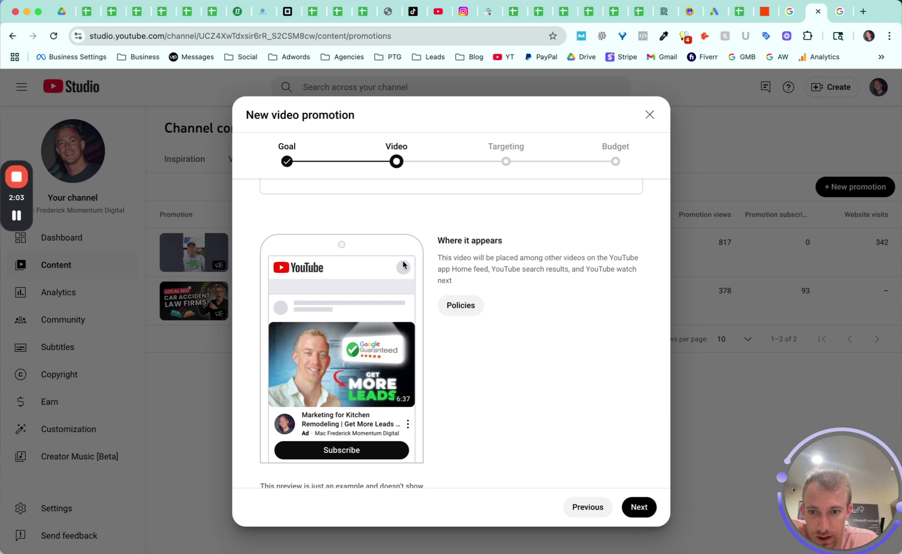
pyautogui.scroll(-1, 351, 397)
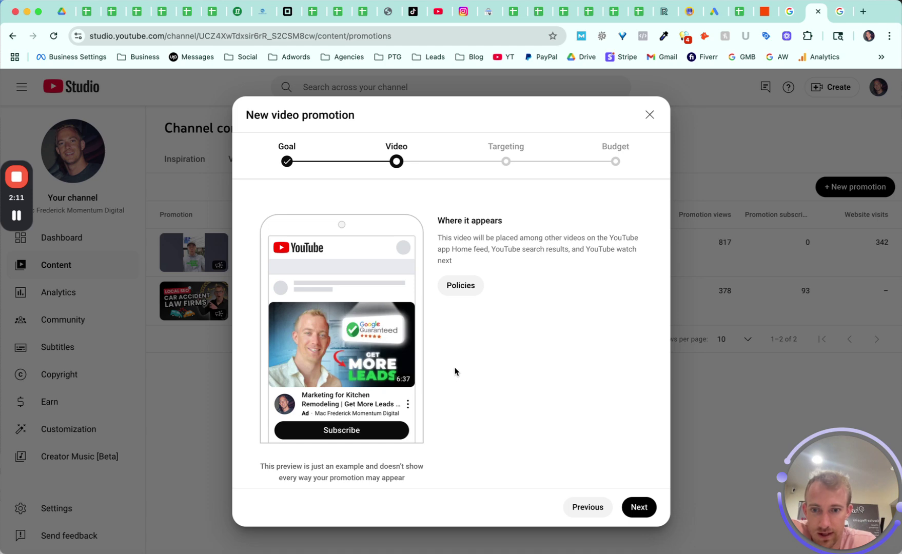
pyautogui.scroll(5, 455, 371)
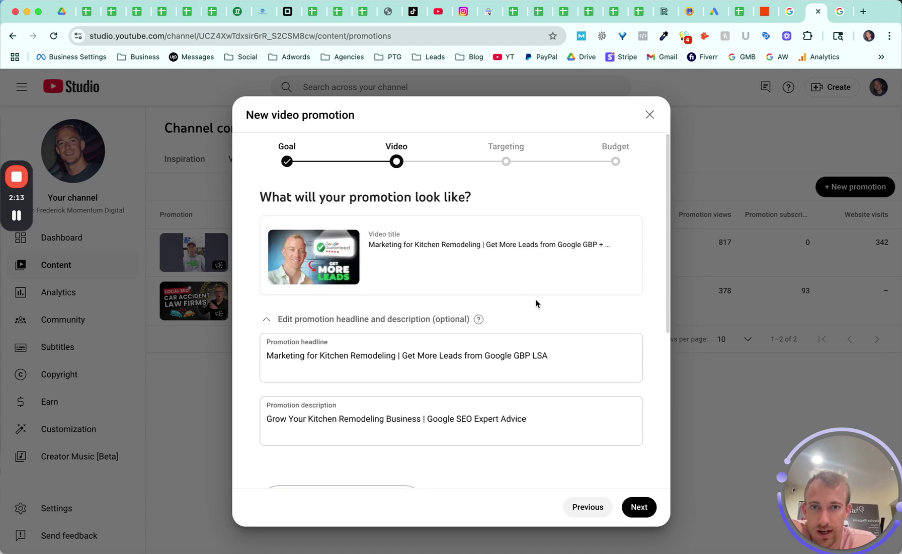
pyautogui.click(638, 507)
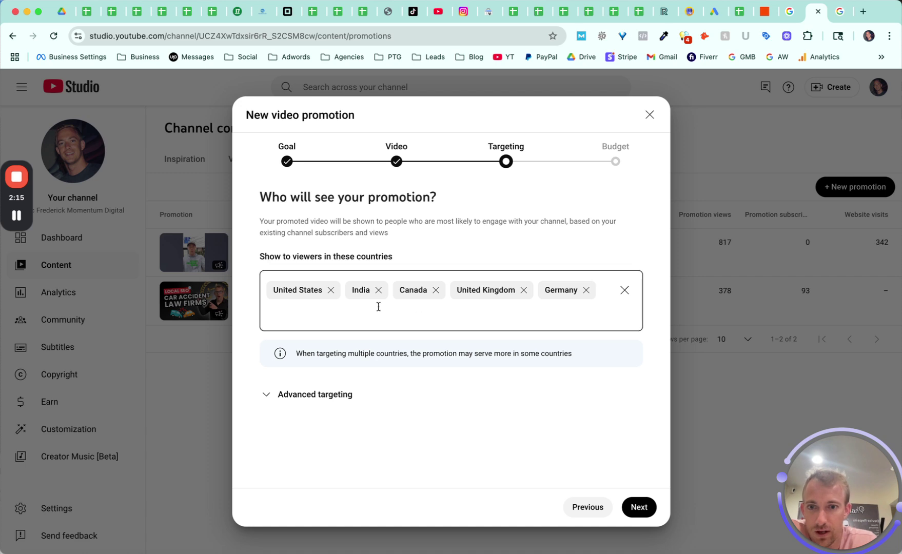
# Limit target countries to the United States, removing India, Canada, United Kingdom and Germany.
pyautogui.click(379, 290)
pyautogui.click(388, 290)
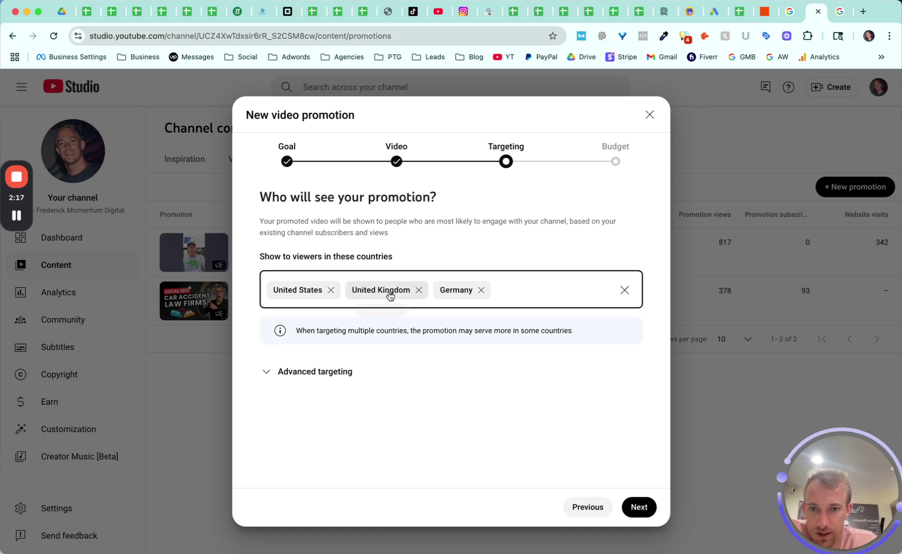
pyautogui.click(416, 289)
pyautogui.click(396, 290)
pyautogui.click(381, 291)
pyautogui.write('p')
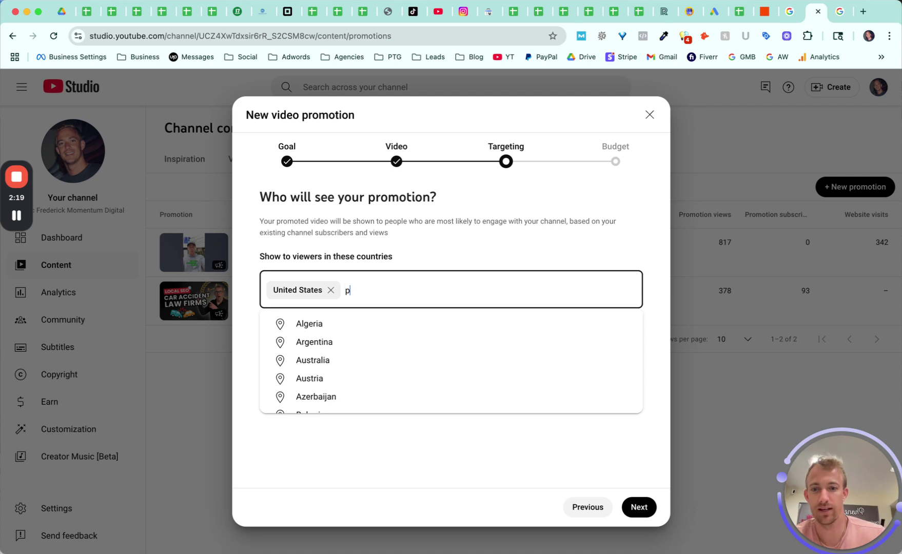
pyautogui.write('enn')
pyautogui.press('BackSpace')
pyautogui.press('BackSpace')
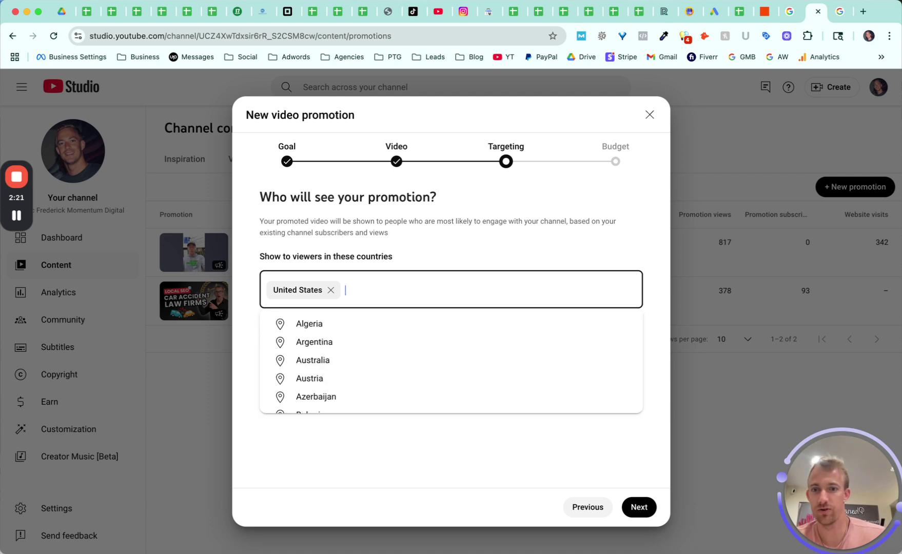
pyautogui.click(478, 241)
# Target only men aged 25–64, excluding female, unknown gender, 18-24, 65+ and unknown age.
pyautogui.click(313, 342)
pyautogui.scroll(-2, 315, 344)
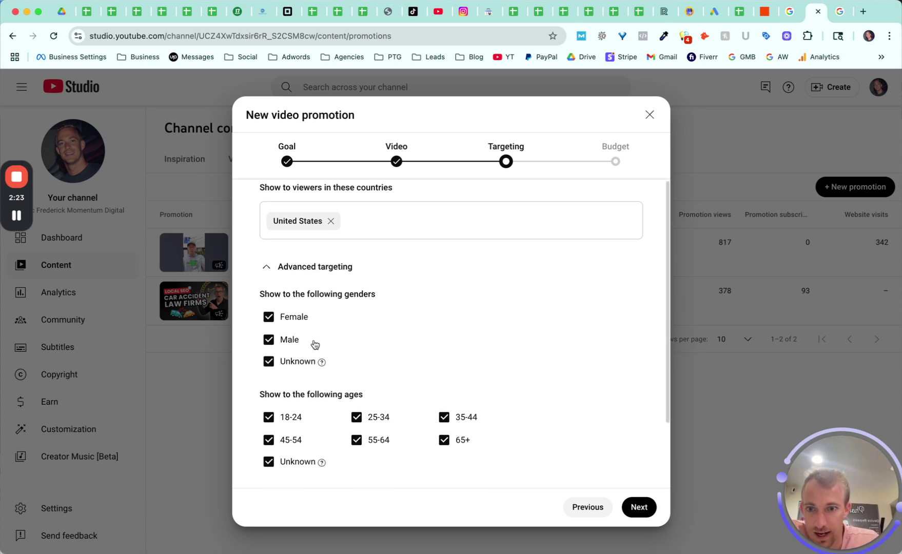
pyautogui.click(288, 280)
pyautogui.click(282, 379)
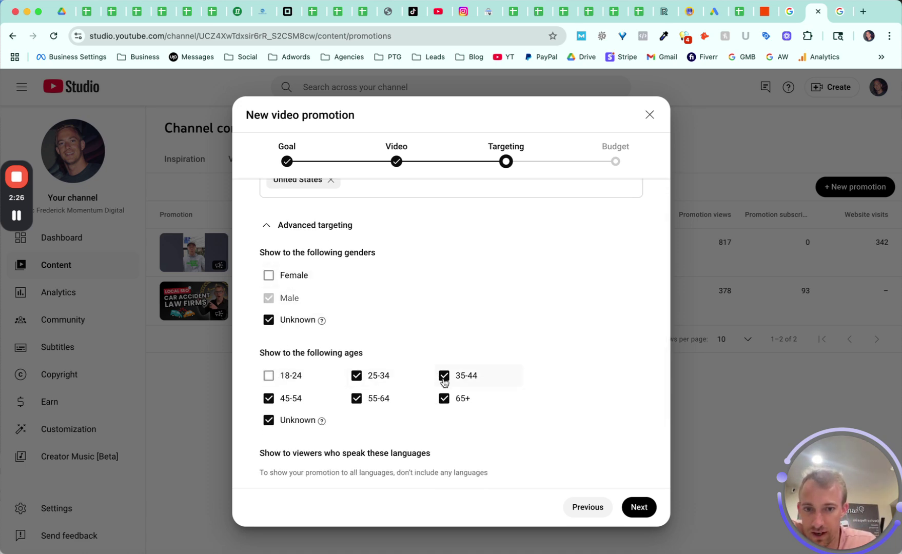
pyautogui.click(455, 399)
pyautogui.click(304, 422)
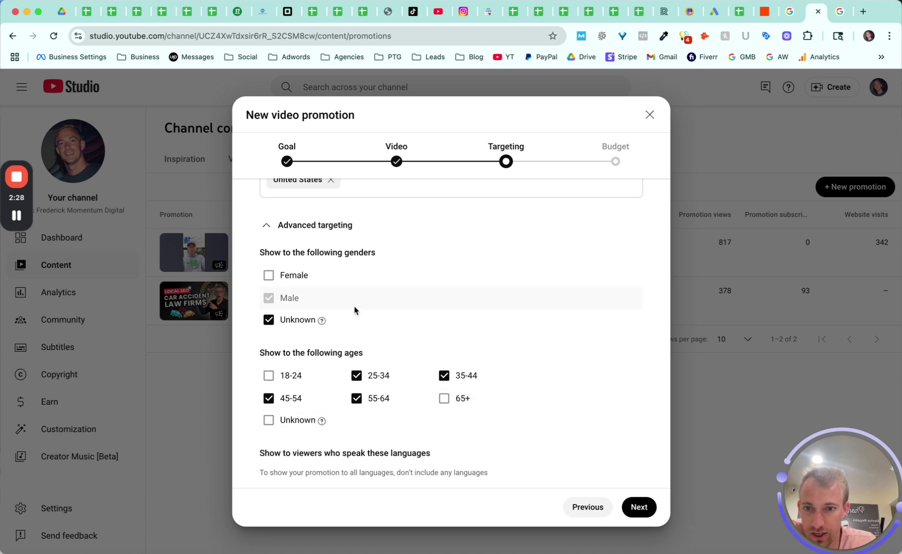
pyautogui.scroll(-1, 354, 311)
pyautogui.click(302, 278)
pyautogui.scroll(-1, 302, 282)
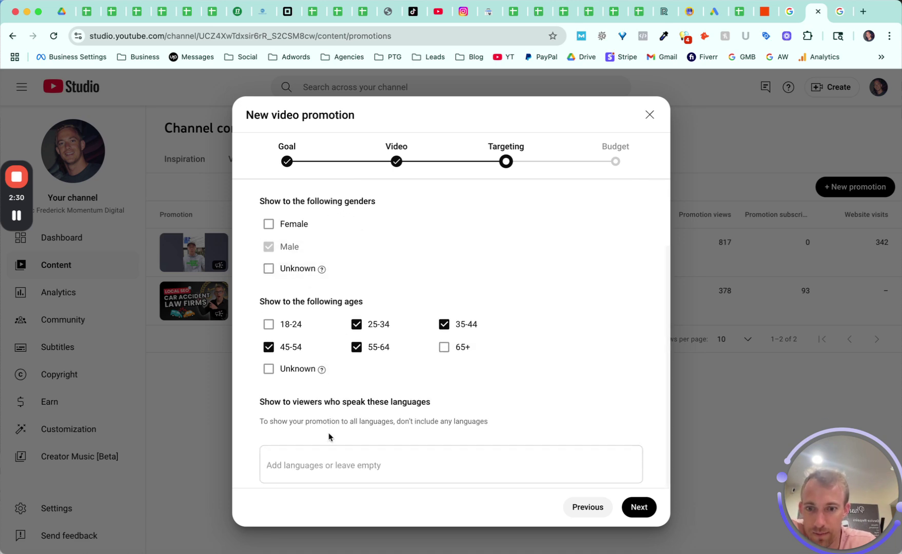
# Add English as the targeted viewer language.
pyautogui.click(314, 464)
pyautogui.write('engl')
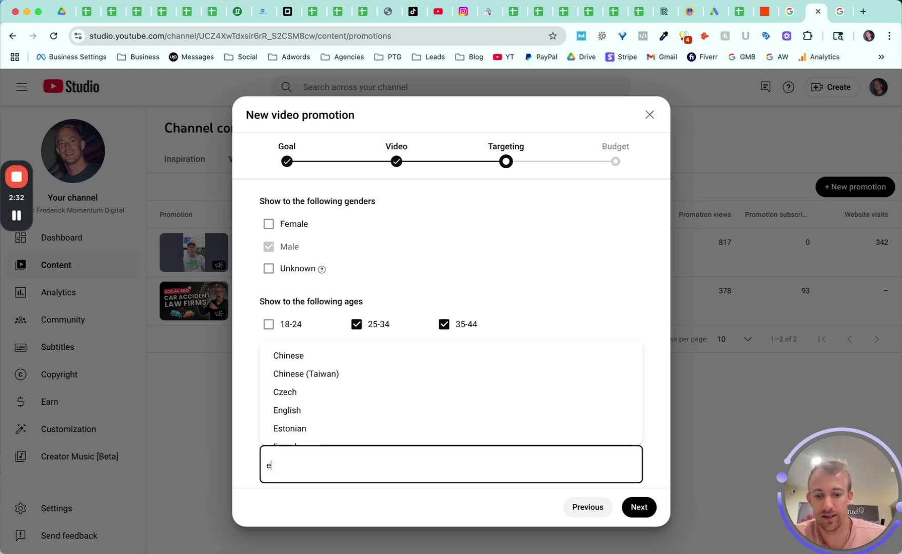
pyautogui.click(315, 500)
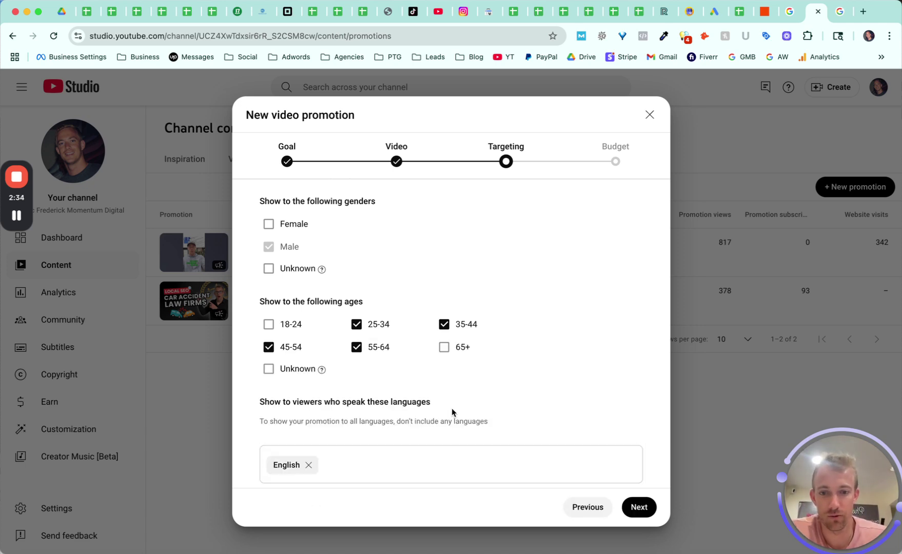
pyautogui.scroll(5, 451, 412)
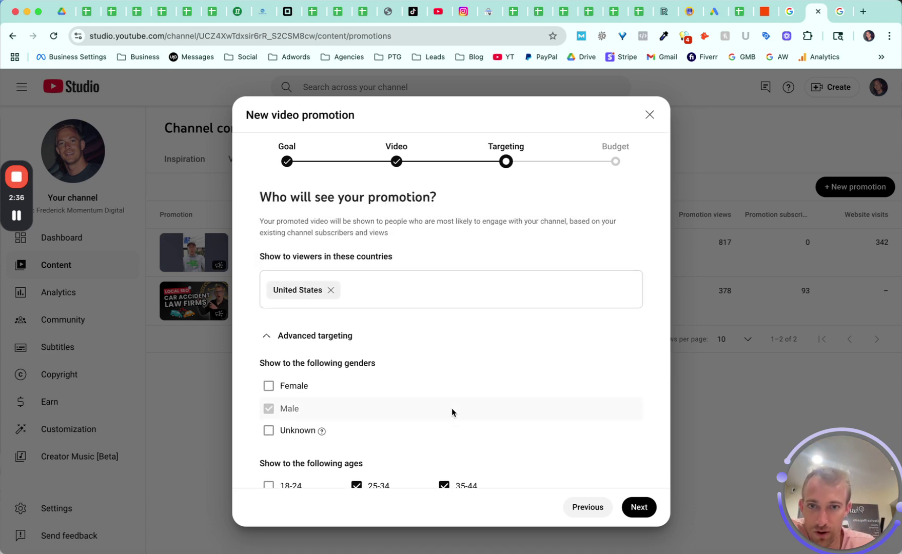
pyautogui.scroll(-5, 452, 409)
# Set a $50 total budget ending Jul 9, 2025, check the estimates, and submit the promotion.
pyautogui.click(639, 506)
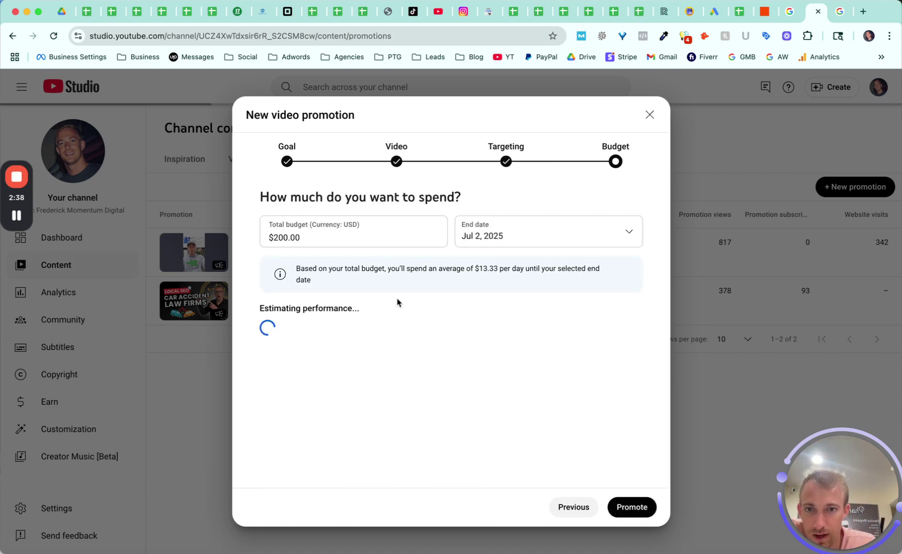
pyautogui.doubleClick(311, 240)
pyautogui.write('50')
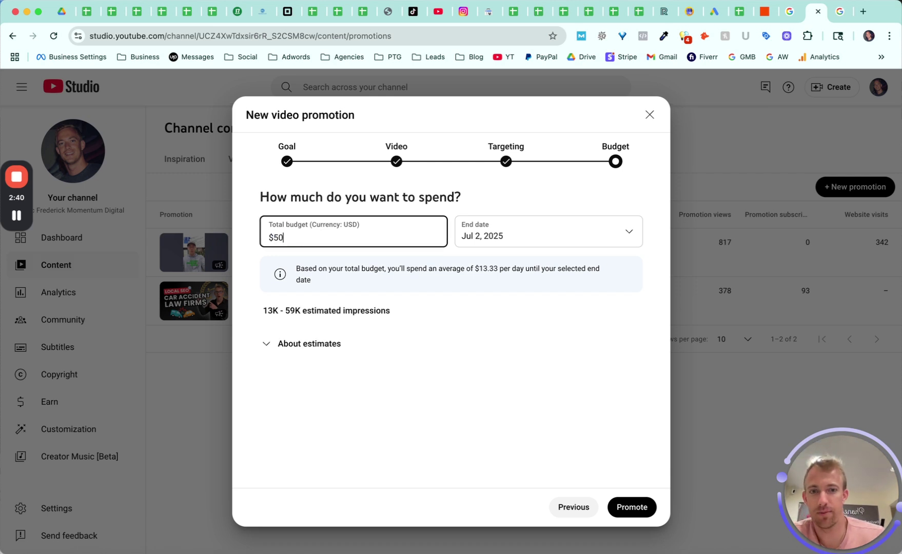
pyautogui.click(483, 226)
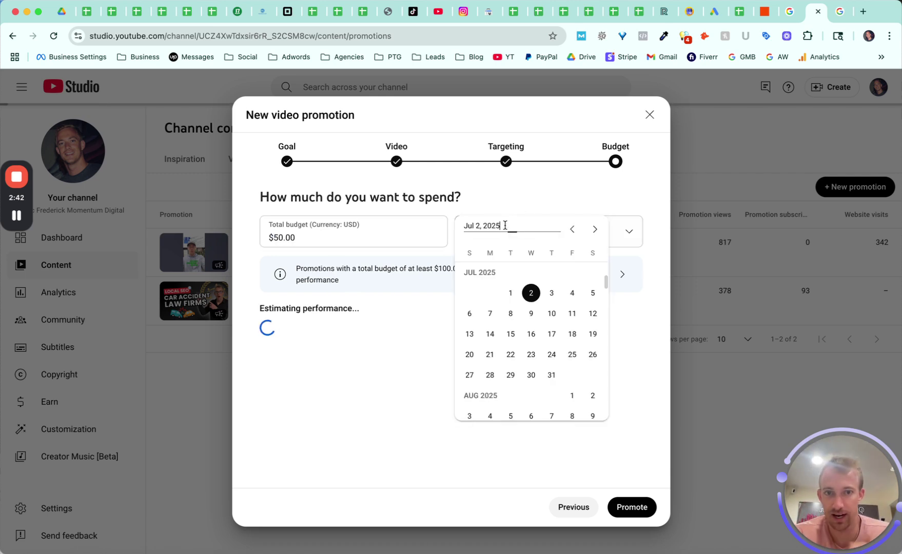
pyautogui.click(531, 313)
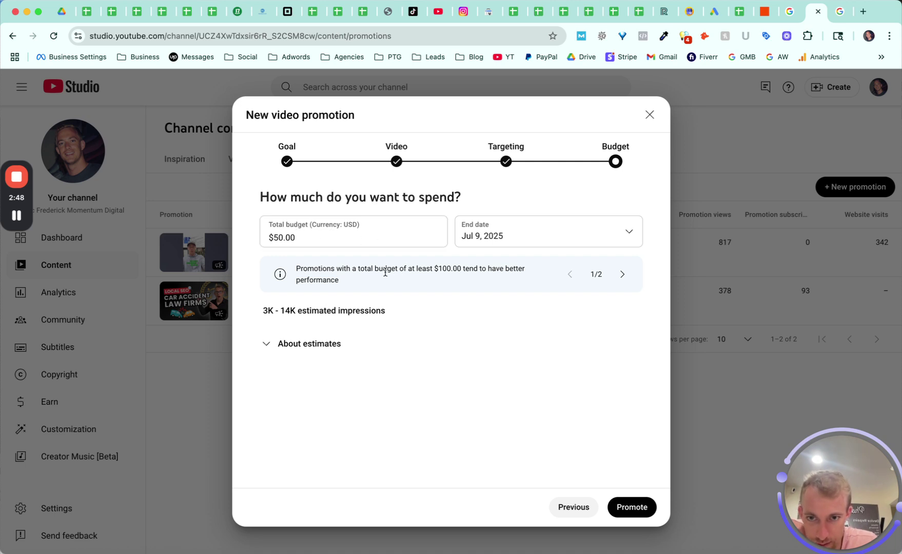
pyautogui.click(622, 275)
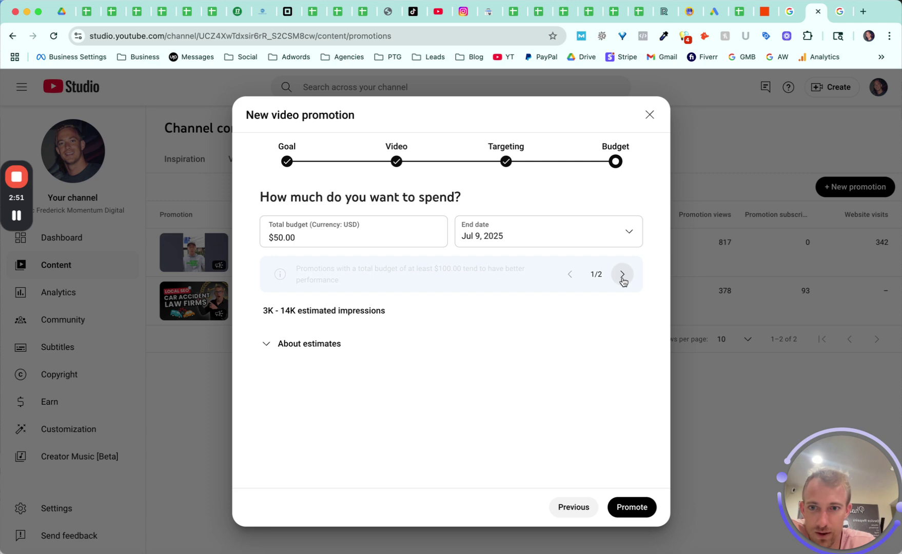
pyautogui.click(297, 350)
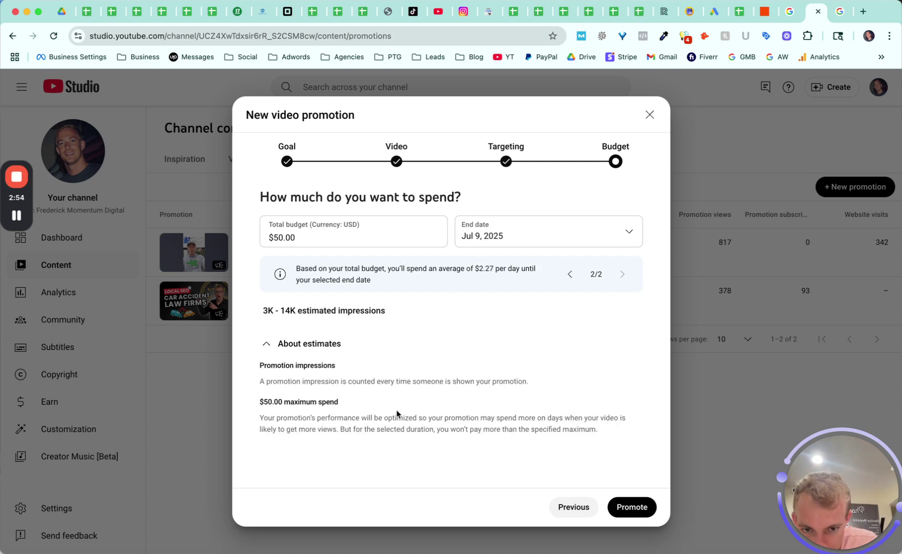
pyautogui.click(627, 504)
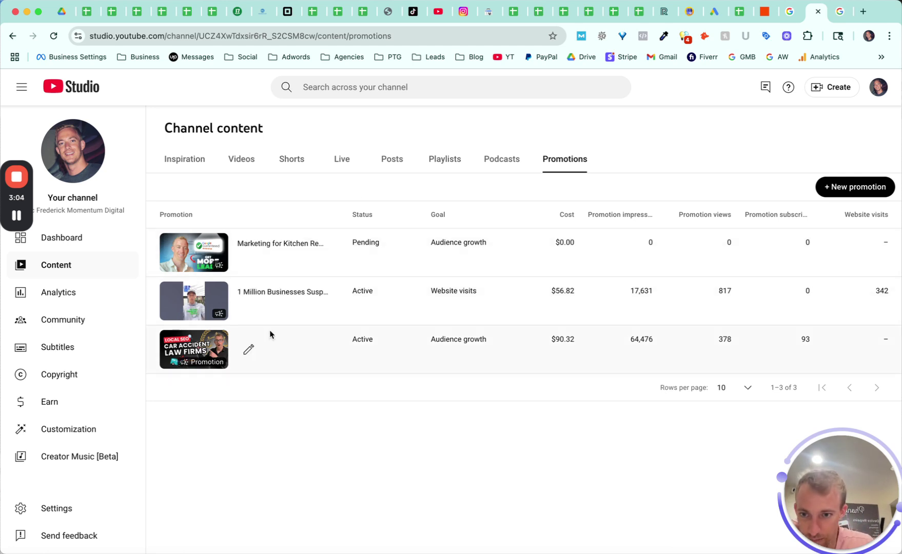
# Open the Local SEO Marketing for Law Firms promotion and expand Google Ads Reporting and Promotions support.
pyautogui.click(248, 351)
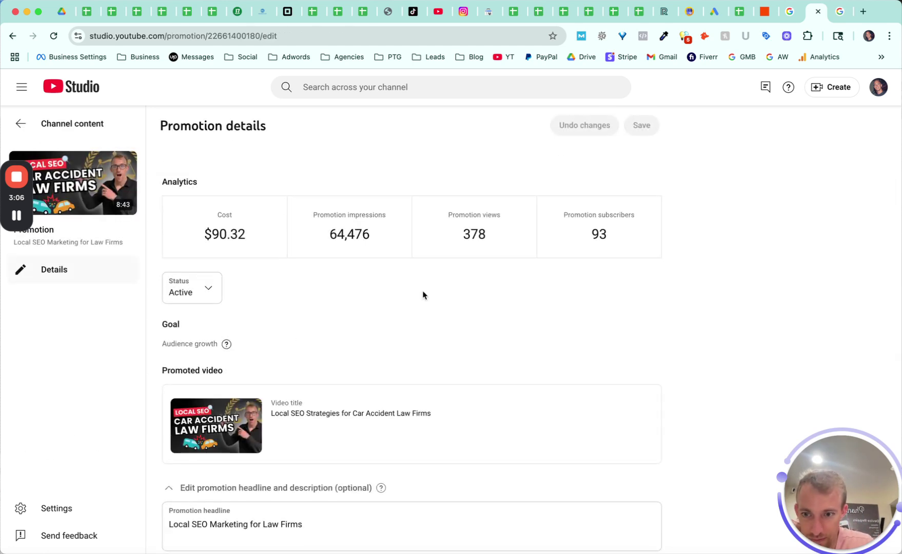
pyautogui.scroll(-5, 422, 296)
pyautogui.scroll(-5, 423, 295)
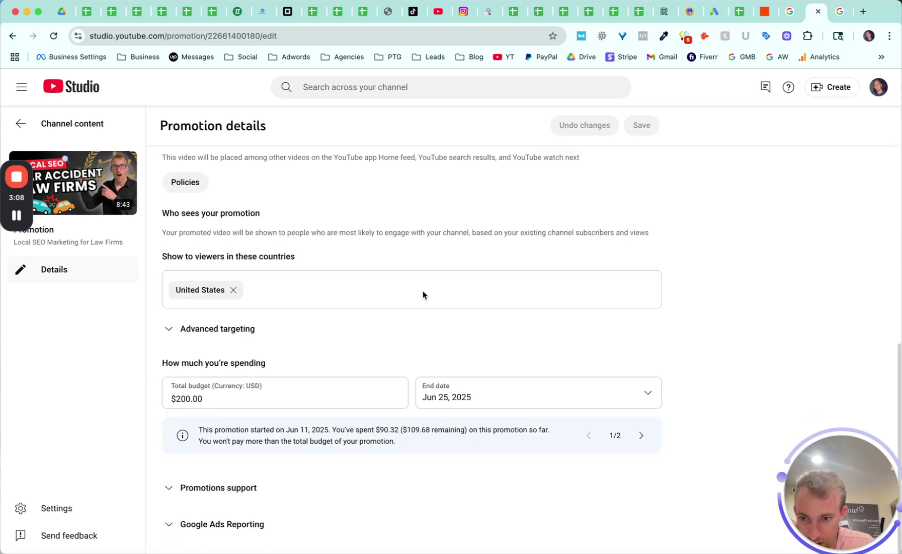
pyautogui.click(247, 523)
pyautogui.scroll(-1, 282, 520)
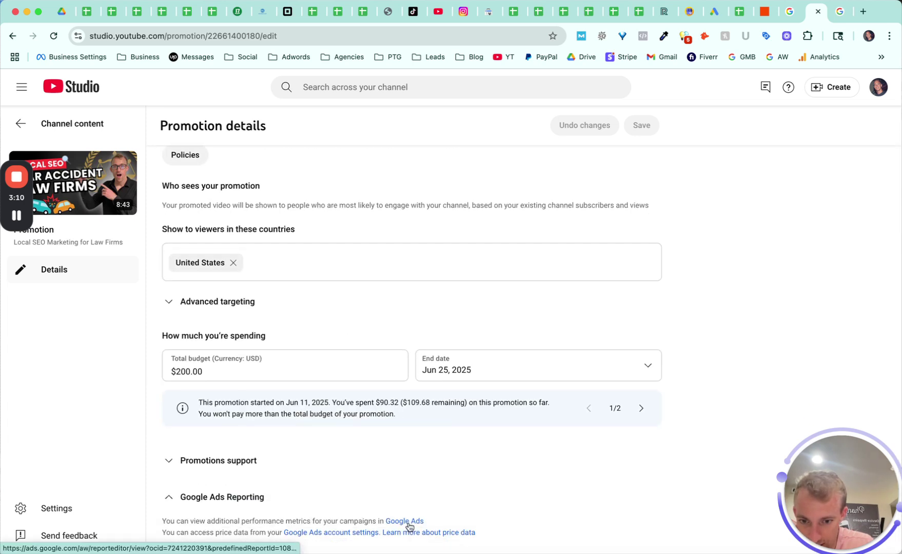
pyautogui.click(229, 464)
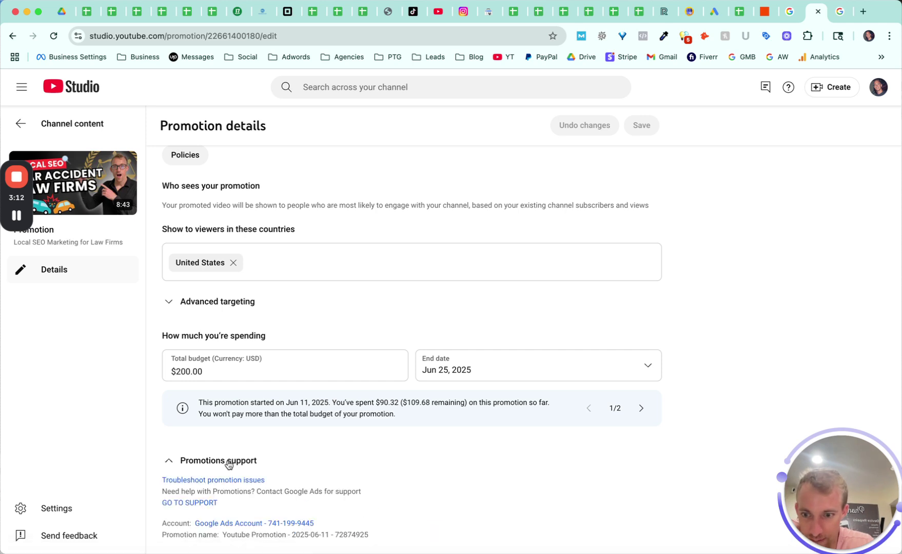
pyautogui.scroll(-2, 229, 465)
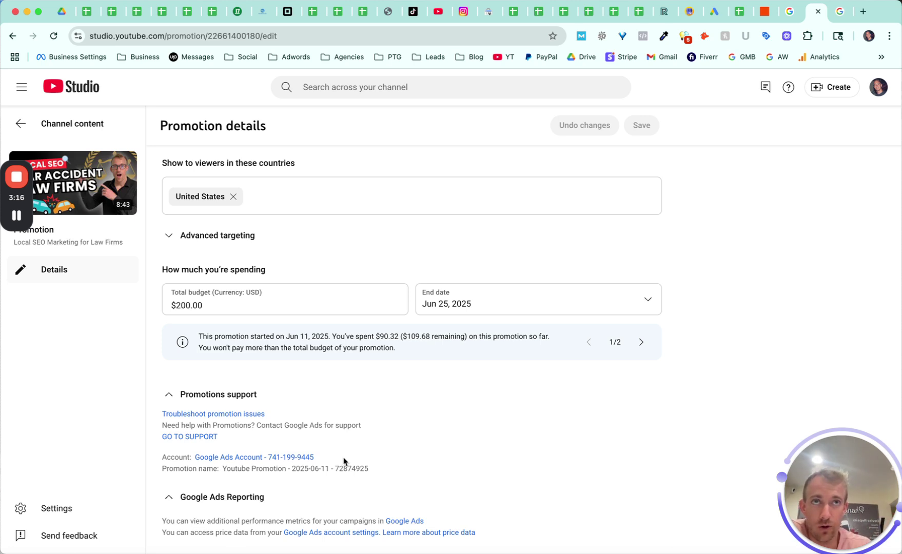
pyautogui.moveTo(344, 462); pyautogui.dragTo(270, 455)
pyautogui.click(323, 459)
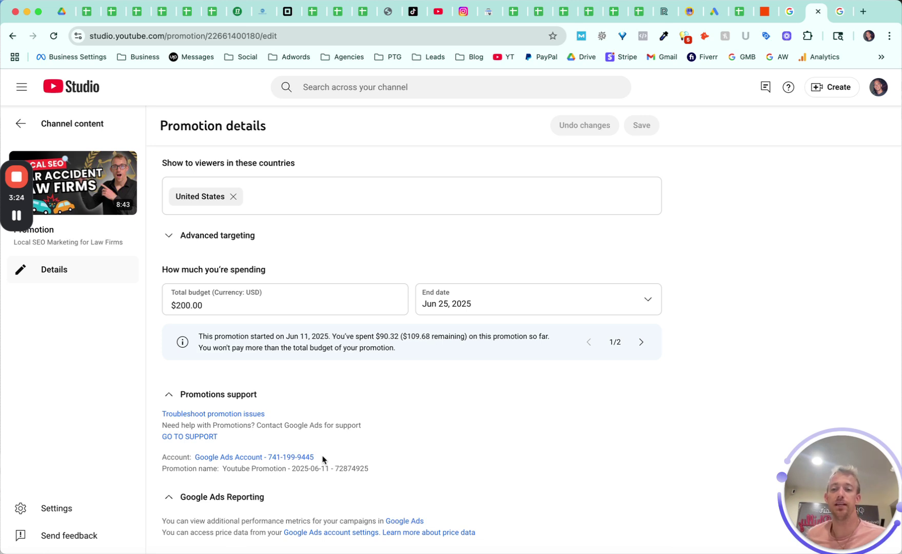
# Open the linked Google Ads account and set the campaign status filter to All.
pyautogui.click(275, 458)
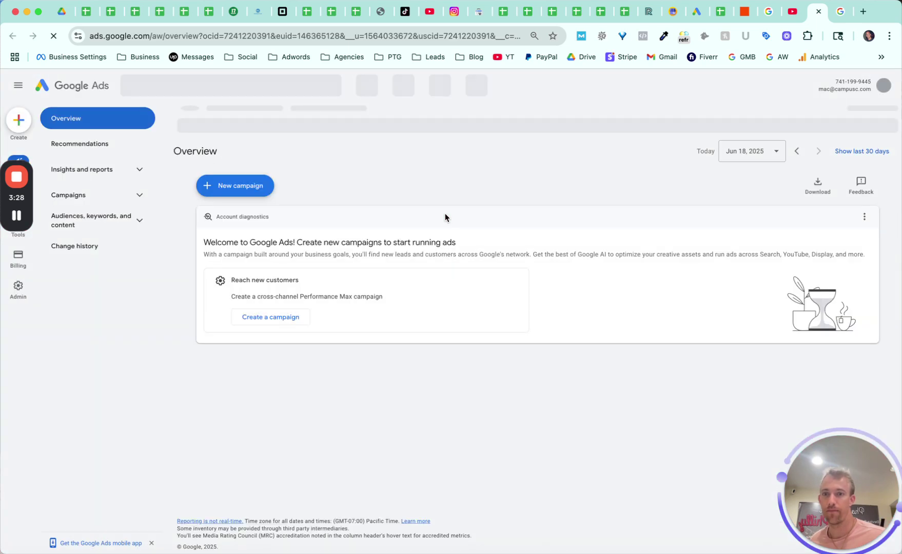
pyautogui.click(71, 195)
pyautogui.click(85, 220)
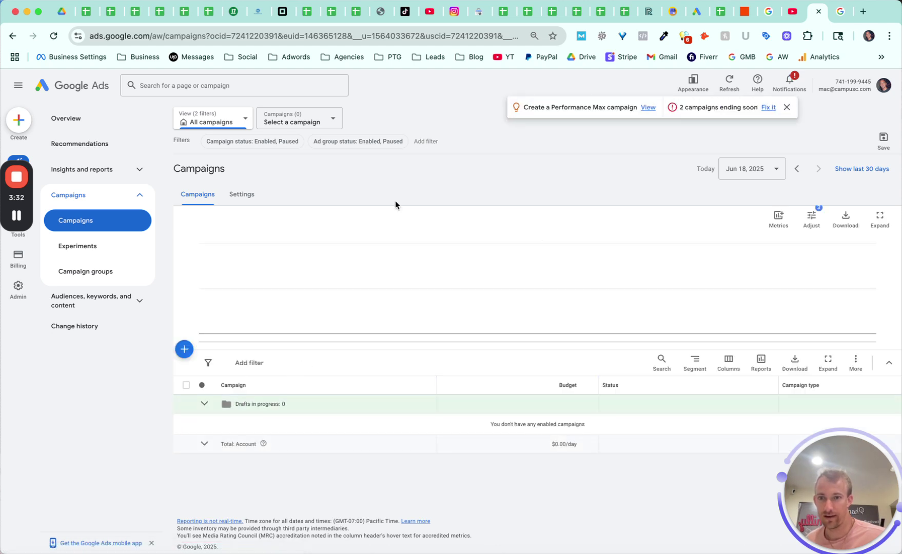
pyautogui.click(233, 143)
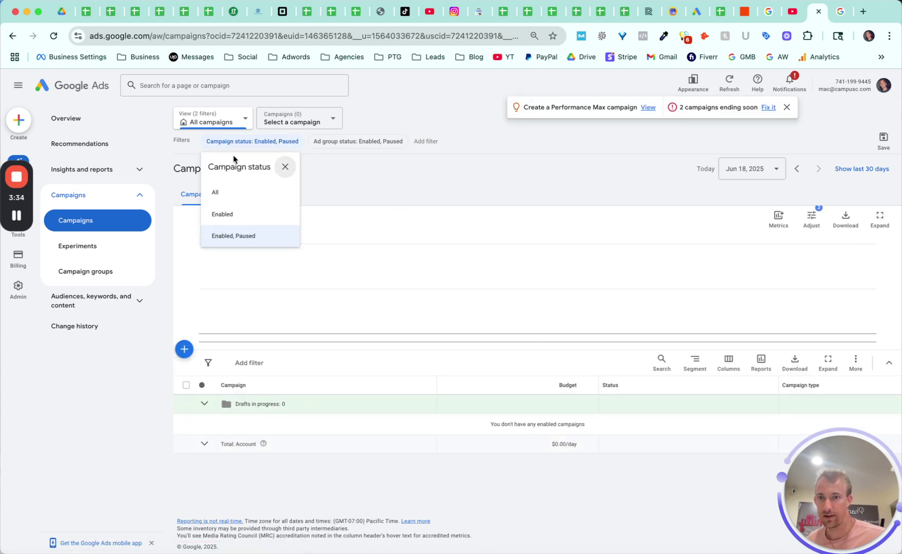
pyautogui.click(216, 190)
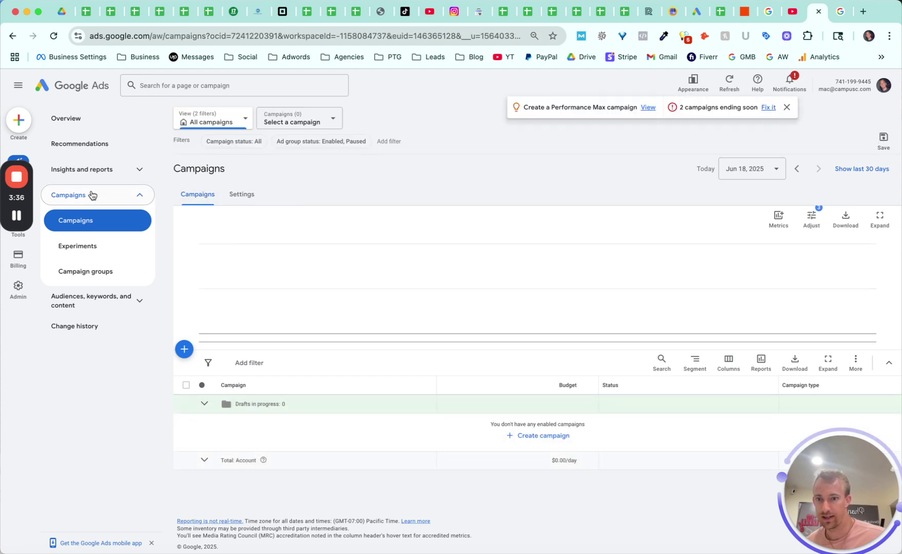
pyautogui.click(290, 122)
pyautogui.click(211, 123)
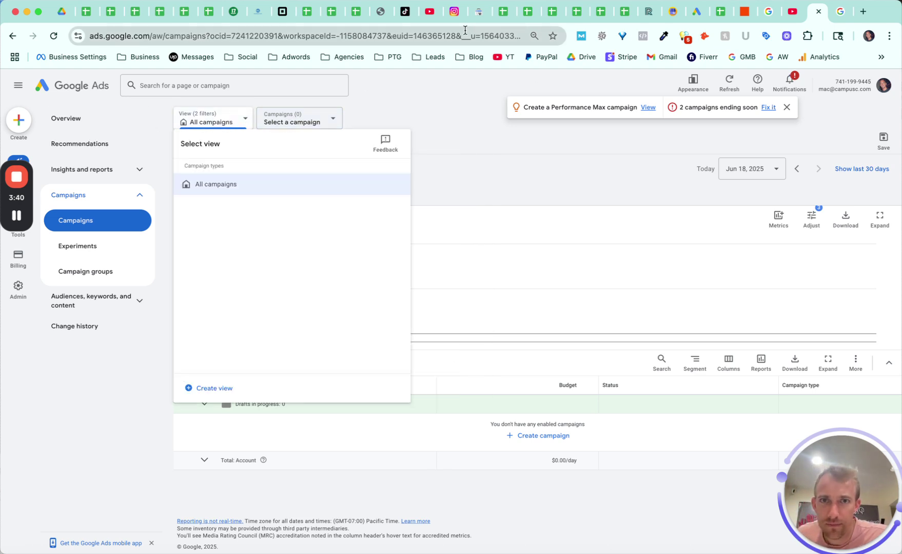
pyautogui.click(481, 158)
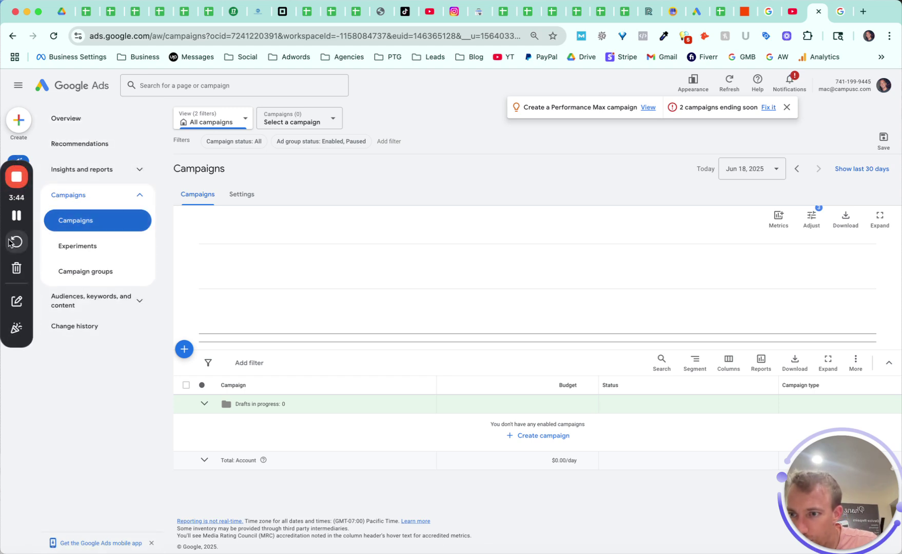
# Return from Keyword Planner to the campaigns table, then open the YouTube Promotion campaign performance report.
pyautogui.click(3, 233)
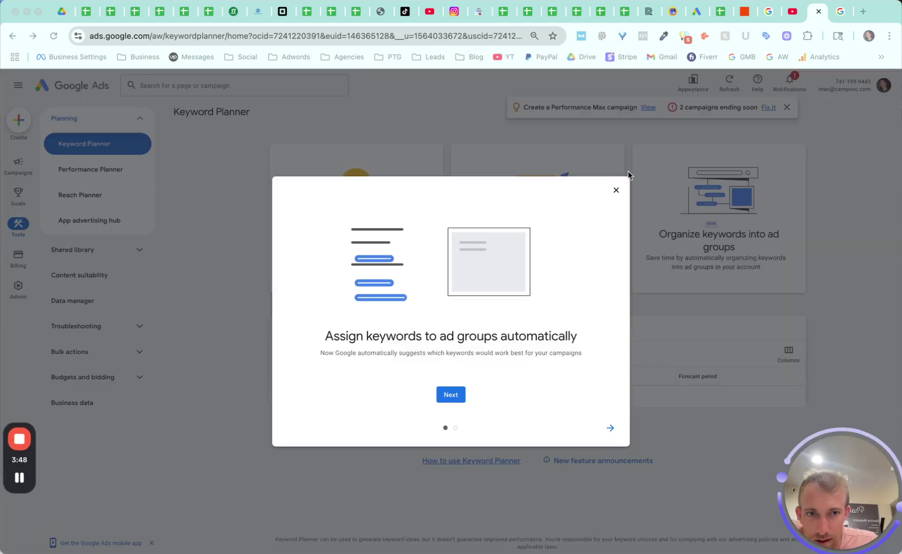
pyautogui.click(616, 190)
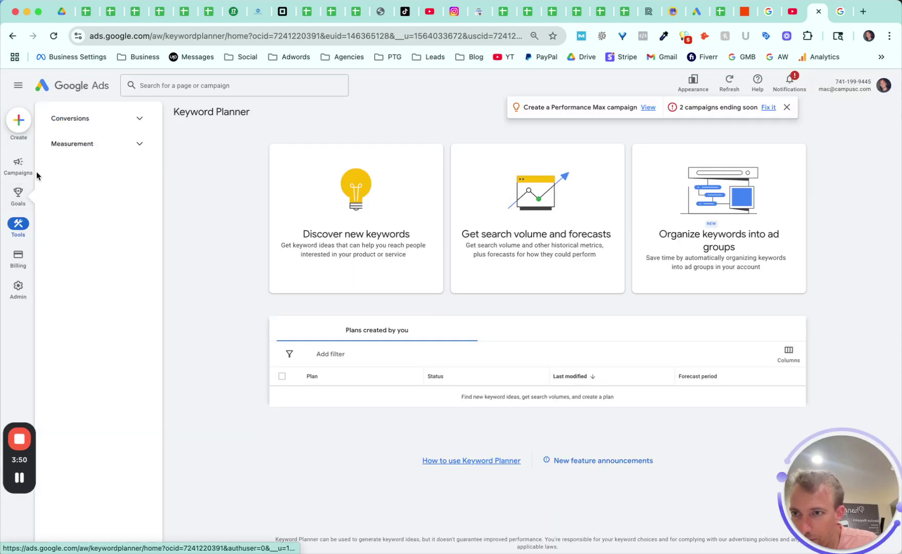
pyautogui.click(18, 163)
pyautogui.click(84, 219)
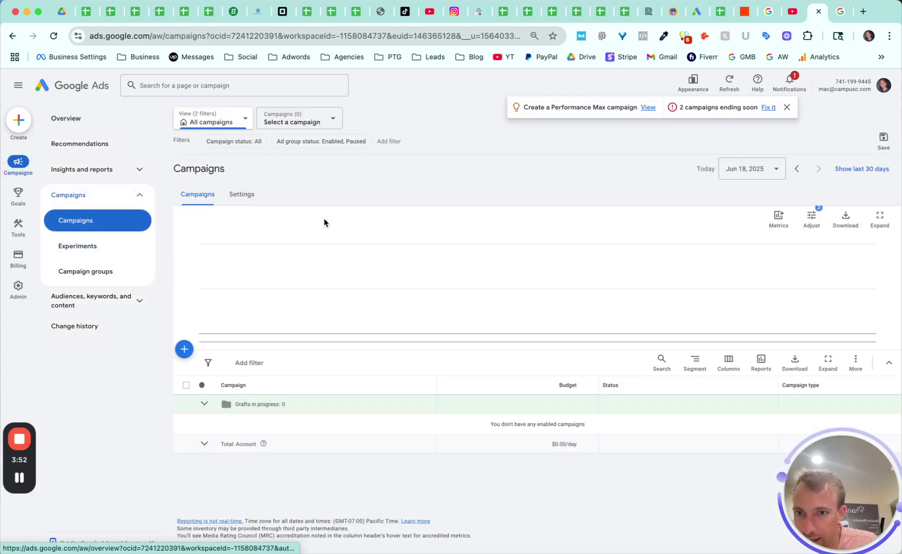
pyautogui.click(239, 194)
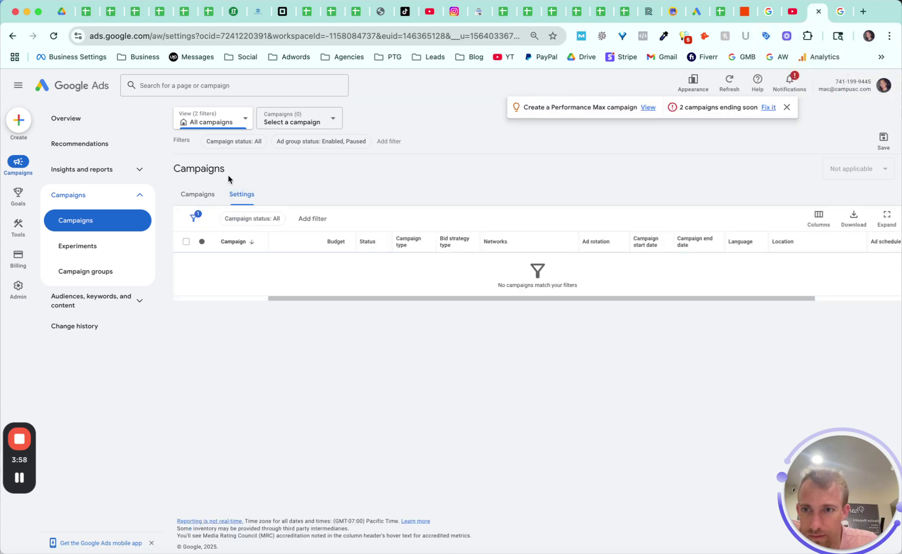
pyautogui.click(197, 197)
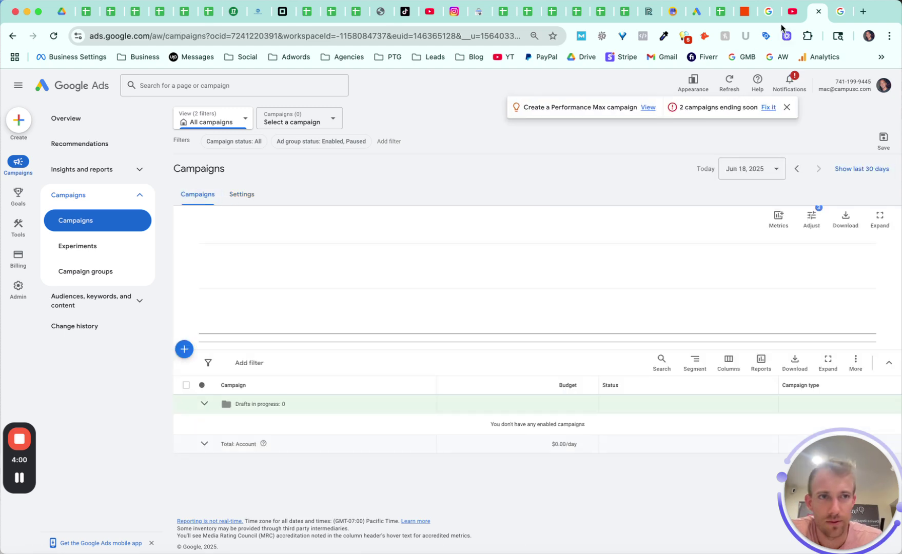
pyautogui.click(818, 12)
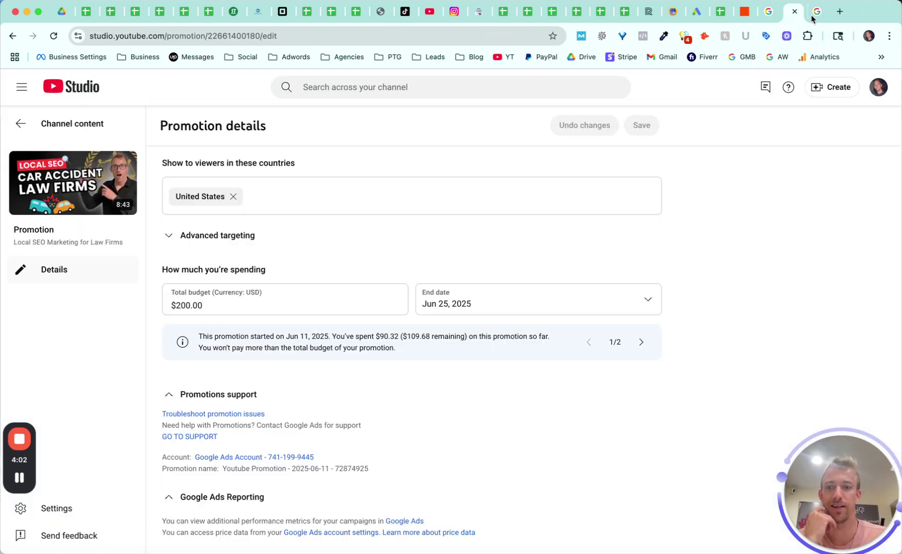
pyautogui.click(19, 477)
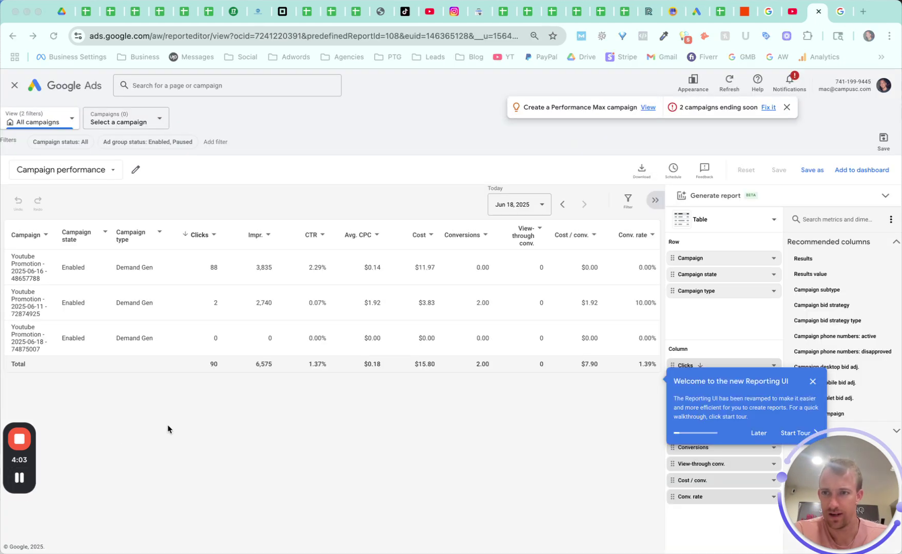
# Browse the report types and filter fields, then dismiss the new Reporting UI welcome notice.
pyautogui.click(168, 430)
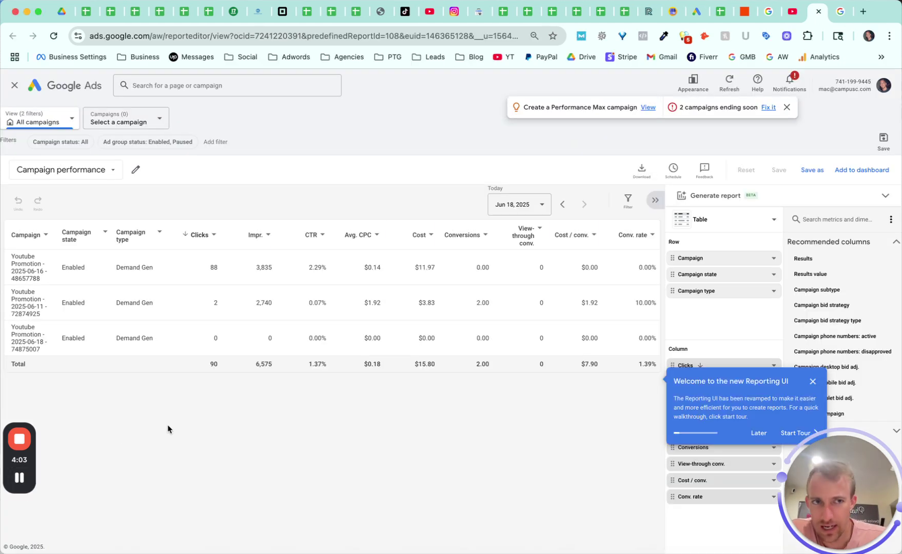
pyautogui.click(94, 175)
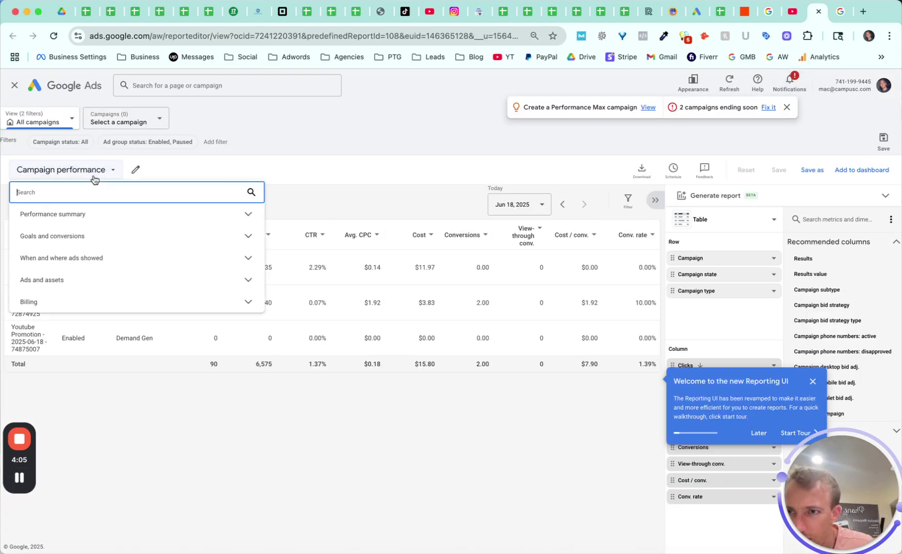
pyautogui.click(316, 156)
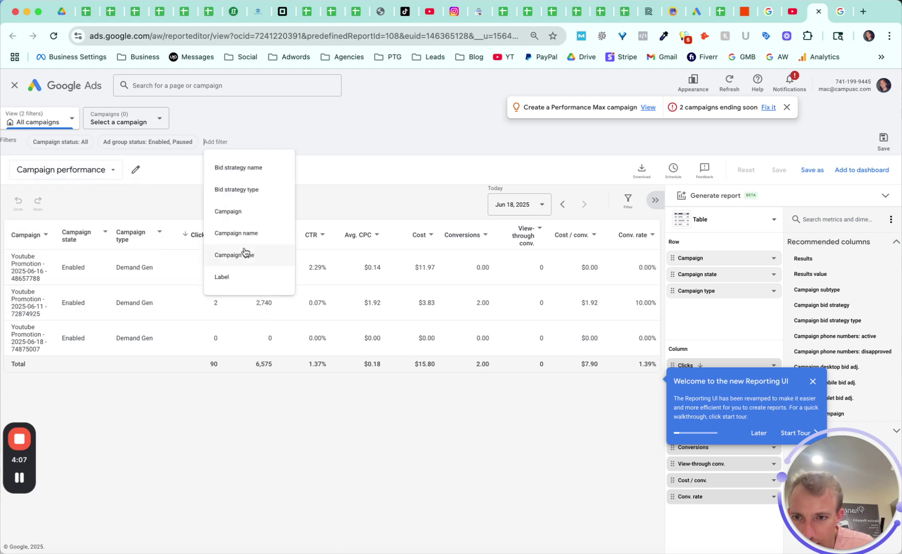
pyautogui.click(258, 385)
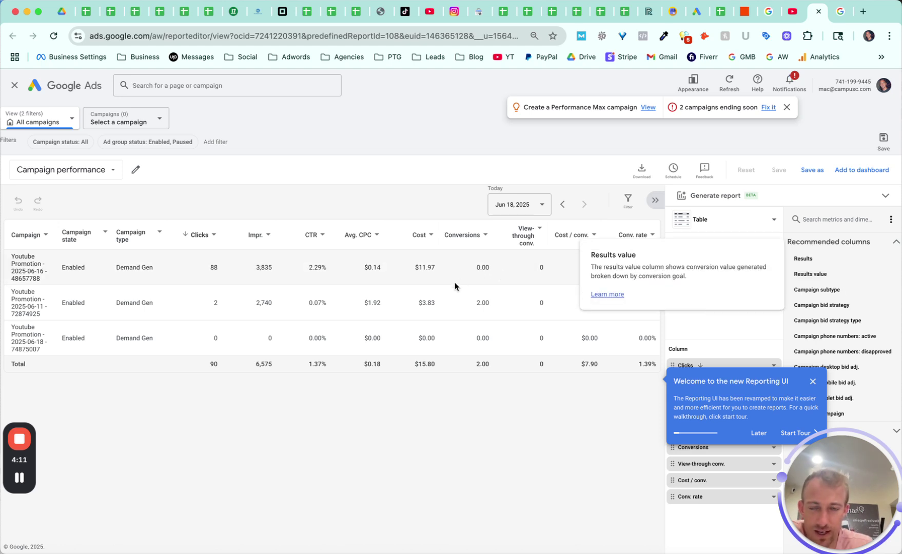
pyautogui.click(813, 382)
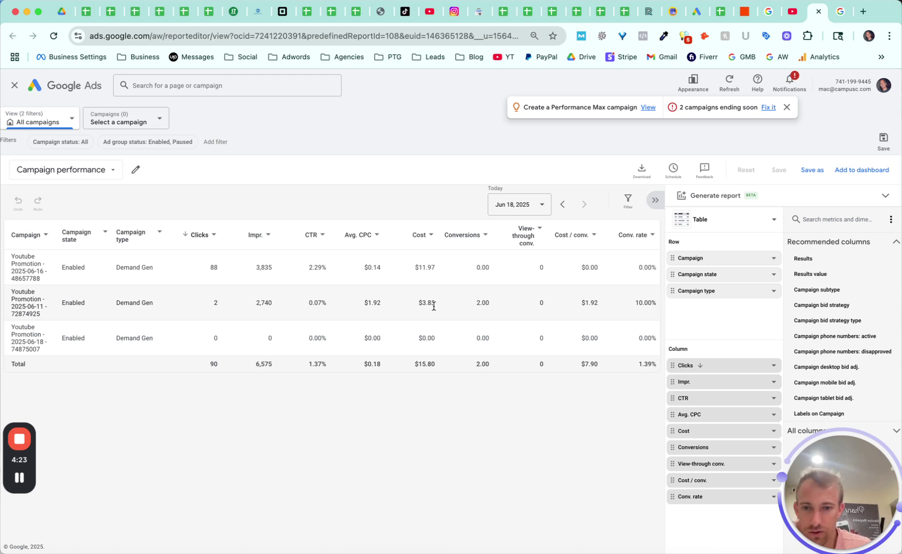
# Close the Video ad requirements help page and return to the law firms promotion details in Studio.
pyautogui.click(835, 16)
pyautogui.click(844, 12)
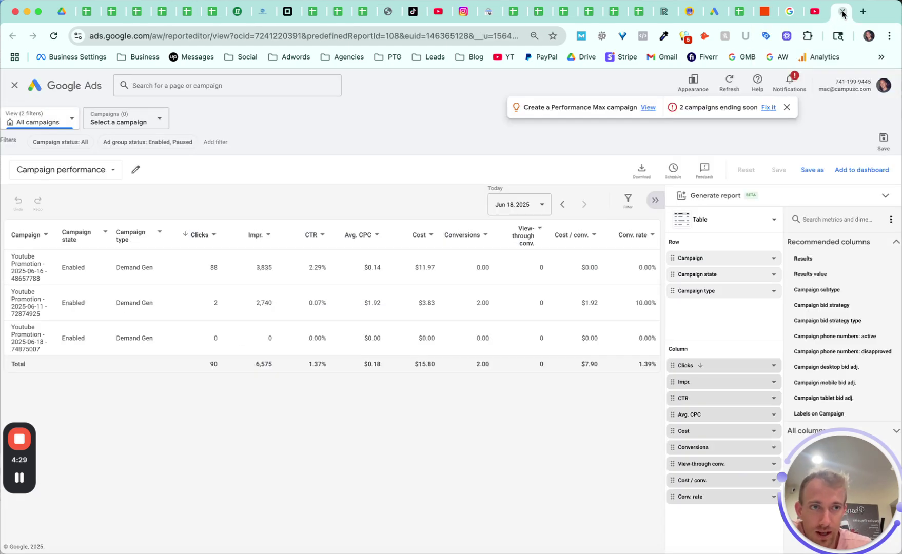
pyautogui.click(810, 16)
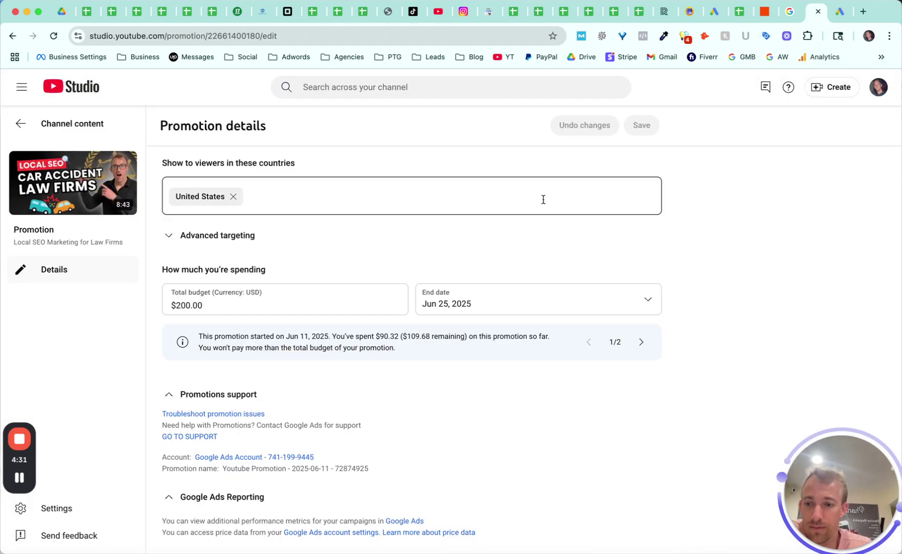